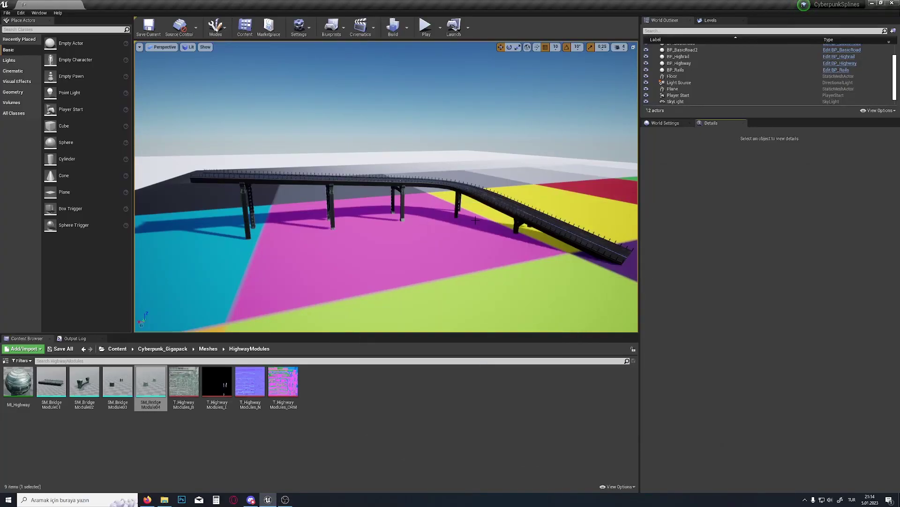
Examine the curved highway bridge BP_BasicRoad2 in the level from several angles, including its deck and pillars
{"action": "right_click_drag", "start_coordinate": [476, 220], "coordinate": [532, 229]}
{"action": "left_click", "coordinate": [438, 204]}
{"action": "right_click_drag", "start_coordinate": [264, 184], "coordinate": [225, 165]}
{"action": "left_click", "coordinate": [270, 140]}
{"action": "right_click_drag", "start_coordinate": [270, 141], "coordinate": [281, 140]}
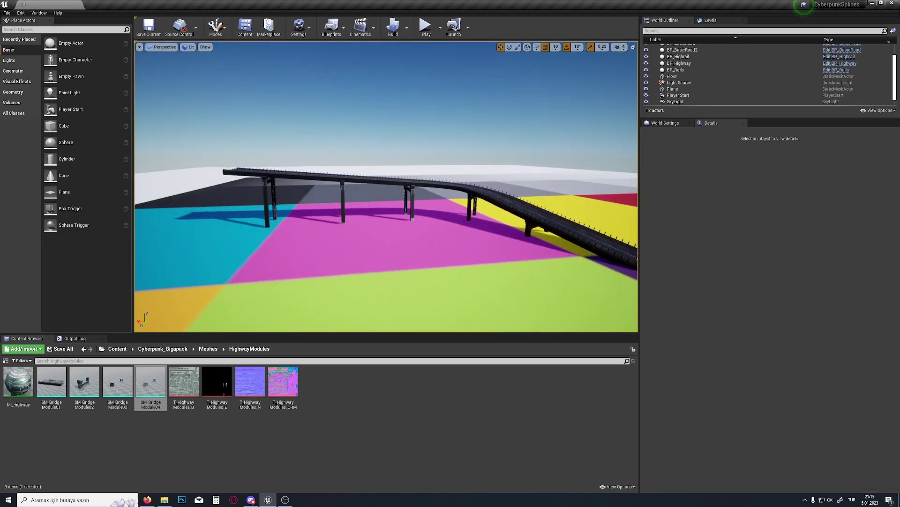
{"action": "left_click", "coordinate": [476, 200]}
{"action": "right_click_drag", "start_coordinate": [575, 301], "coordinate": [531, 302]}
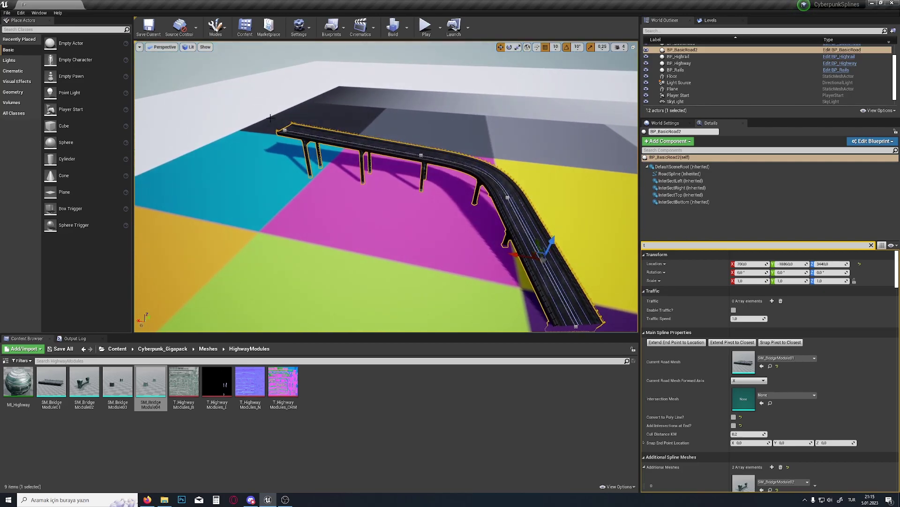
{"action": "right_click_drag", "start_coordinate": [270, 118], "coordinate": [370, 171]}
{"action": "left_click", "coordinate": [373, 210]}
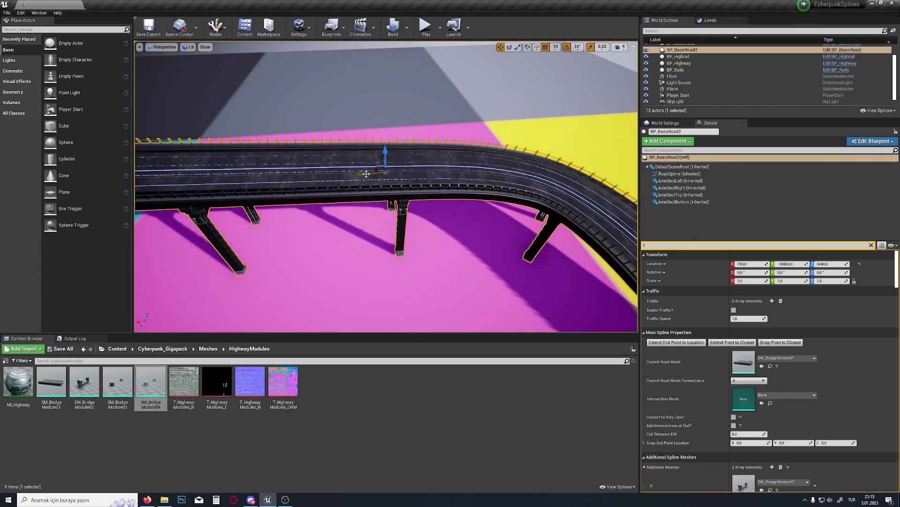
{"action": "key", "text": "Escape"}
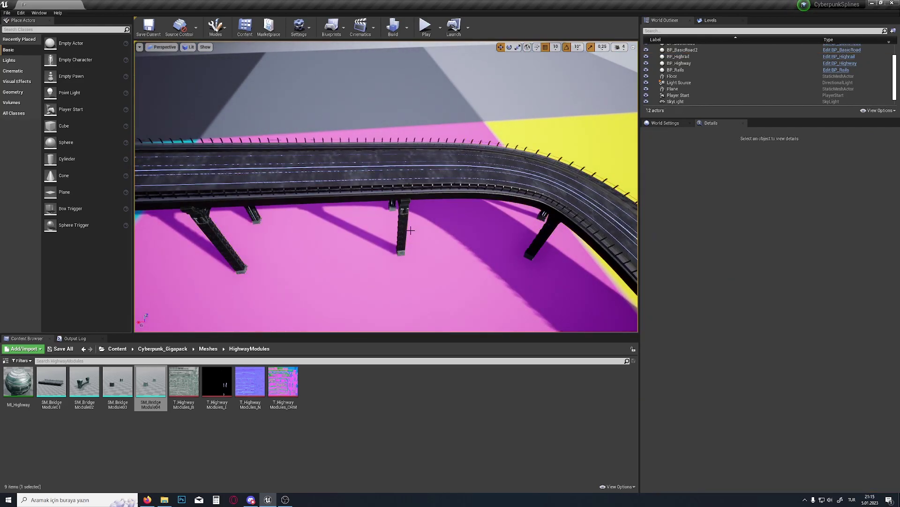
{"action": "right_click_drag", "start_coordinate": [391, 169], "coordinate": [391, 169]}
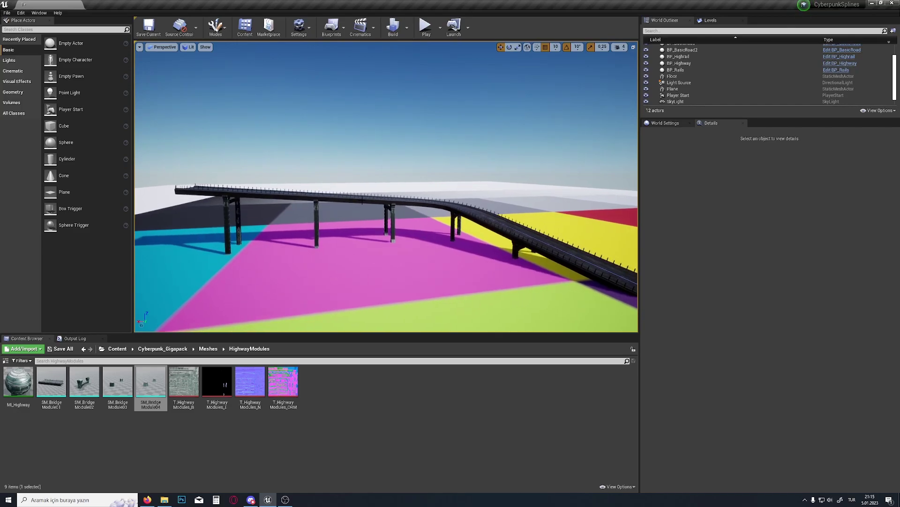
Select BP_BasicRoad2 and examine the road surface and railings near its lower end up close
{"action": "left_click", "coordinate": [362, 201]}
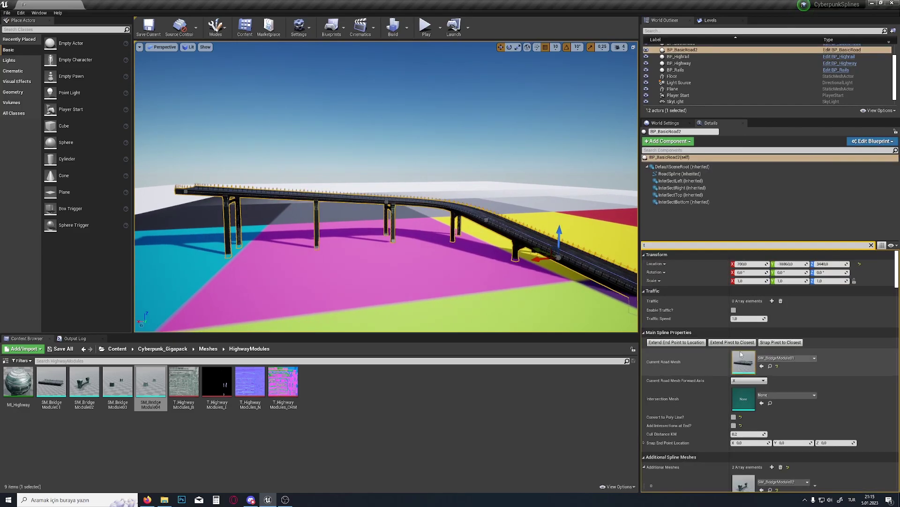
{"action": "right_click_drag", "start_coordinate": [381, 119], "coordinate": [382, 119]}
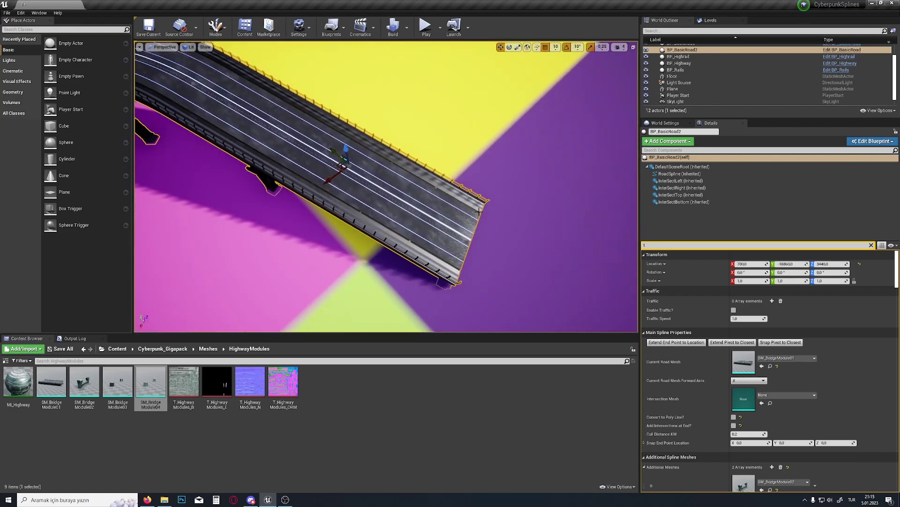
{"action": "right_click_drag", "start_coordinate": [479, 211], "coordinate": [478, 212]}
{"action": "right_click_drag", "start_coordinate": [249, 221], "coordinate": [249, 221]}
{"action": "right_click_drag", "start_coordinate": [479, 211], "coordinate": [404, 260]}
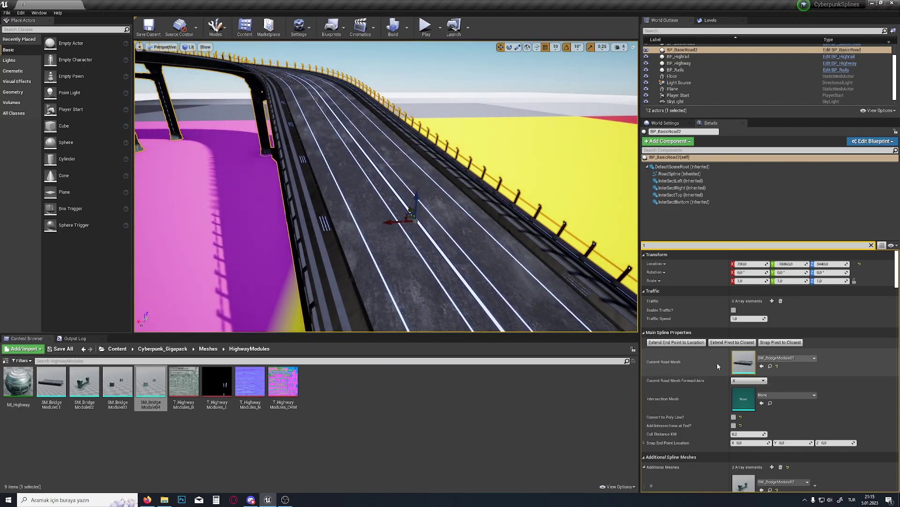
Open the current road mesh SM_BridgeModule01 and inspect it in Brush Wireframe view, returning to Lit view
{"action": "double_click", "coordinate": [744, 361]}
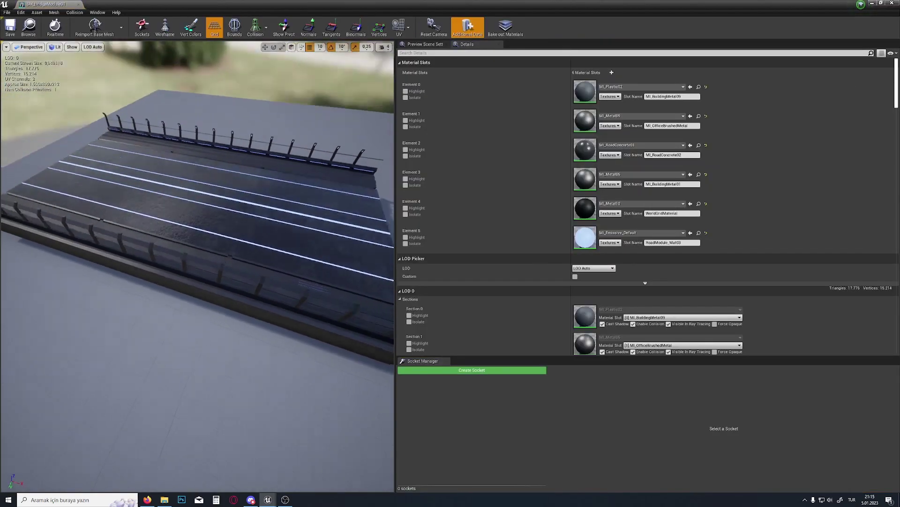
{"action": "right_click_drag", "start_coordinate": [218, 253], "coordinate": [217, 252]}
{"action": "left_click", "coordinate": [62, 48]}
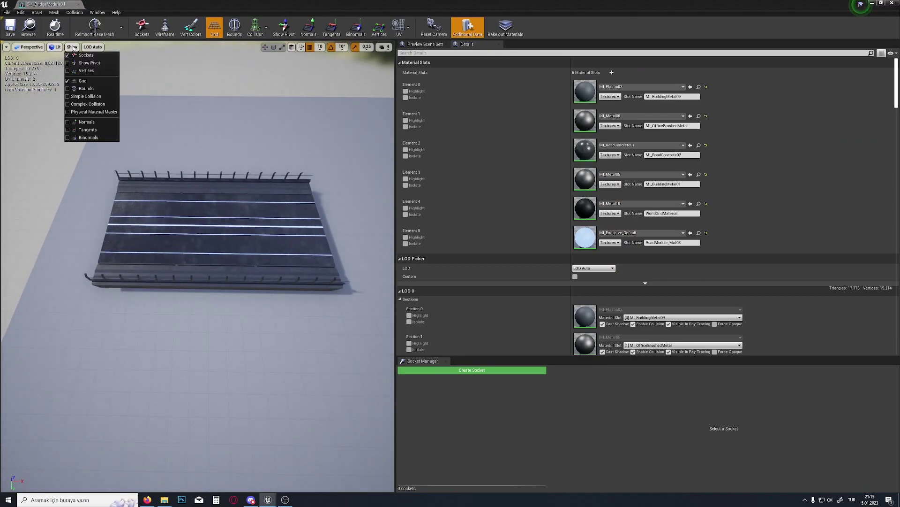
{"action": "left_click", "coordinate": [76, 77]}
{"action": "right_click_drag", "start_coordinate": [178, 207], "coordinate": [178, 206]}
{"action": "left_click_drag", "start_coordinate": [197, 216], "coordinate": [197, 207]}
{"action": "left_click", "coordinate": [71, 47]}
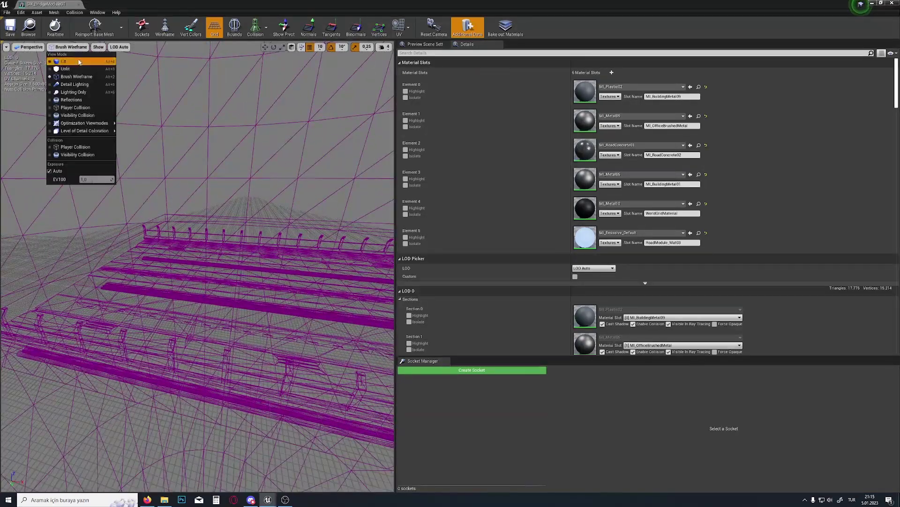
{"action": "left_click", "coordinate": [66, 60]}
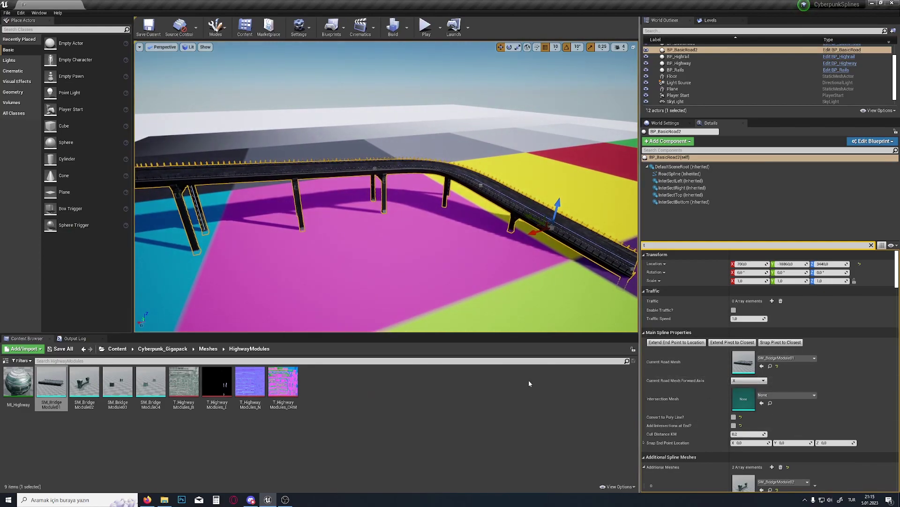
Reopen SM_BridgeModule01 from the HighwayModules folder and inspect the road module with its pivot shown
{"action": "double_click", "coordinate": [51, 382]}
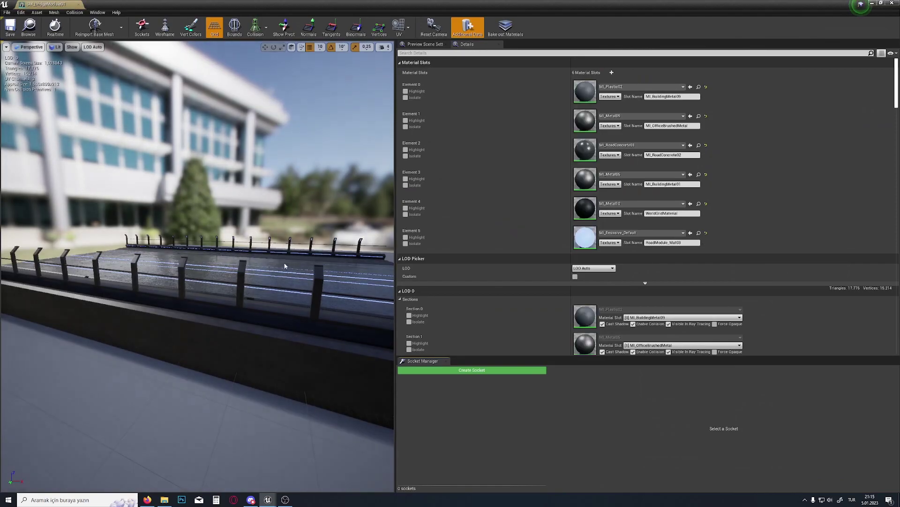
{"action": "left_click_drag", "start_coordinate": [284, 266], "coordinate": [249, 356]}
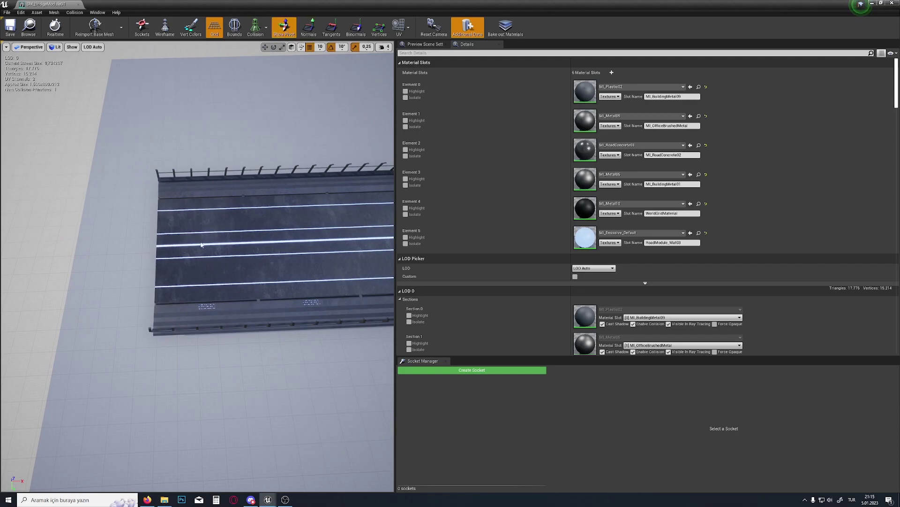
{"action": "right_click_drag", "start_coordinate": [200, 245], "coordinate": [280, 228]}
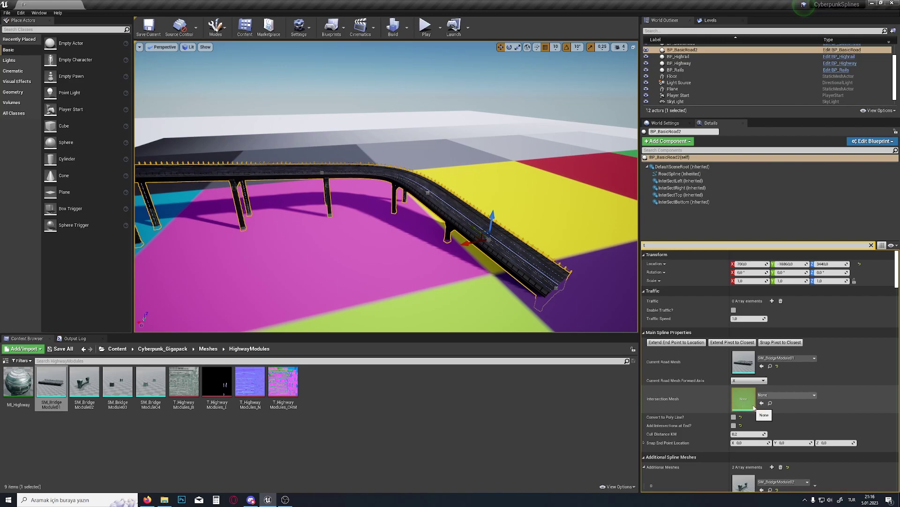
Examine the selected bridge spline from above, from both ends and from a distance, including its spline points
{"action": "right_click_drag", "start_coordinate": [563, 262], "coordinate": [520, 267]}
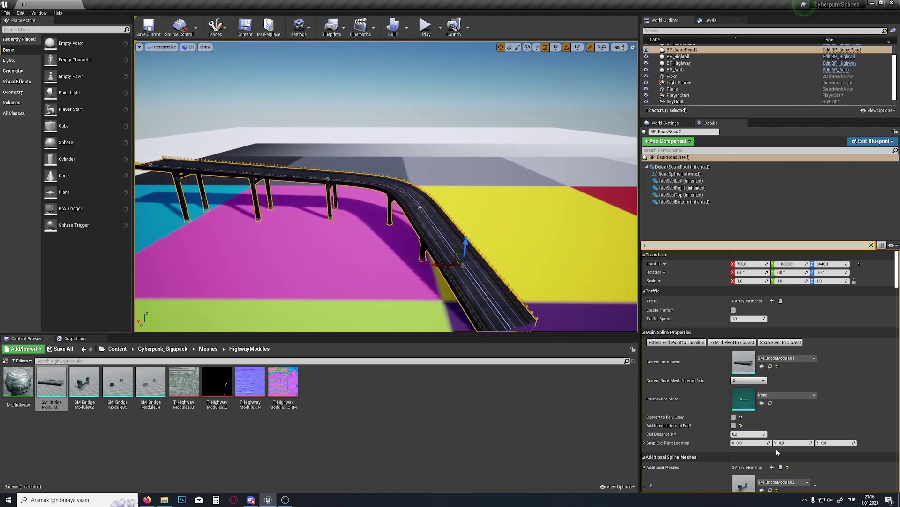
{"action": "mouse_move", "coordinate": [364, 235]}
{"action": "right_mouse_down"}
{"action": "mouse_move", "coordinate": [370, 241]}
{"action": "mouse_move", "coordinate": [328, 237]}
{"action": "mouse_move", "coordinate": [337, 272]}
{"action": "mouse_move", "coordinate": [363, 235]}
{"action": "right_mouse_up"}
{"action": "left_click_drag", "start_coordinate": [364, 234], "coordinate": [398, 205], "text": "alt"}
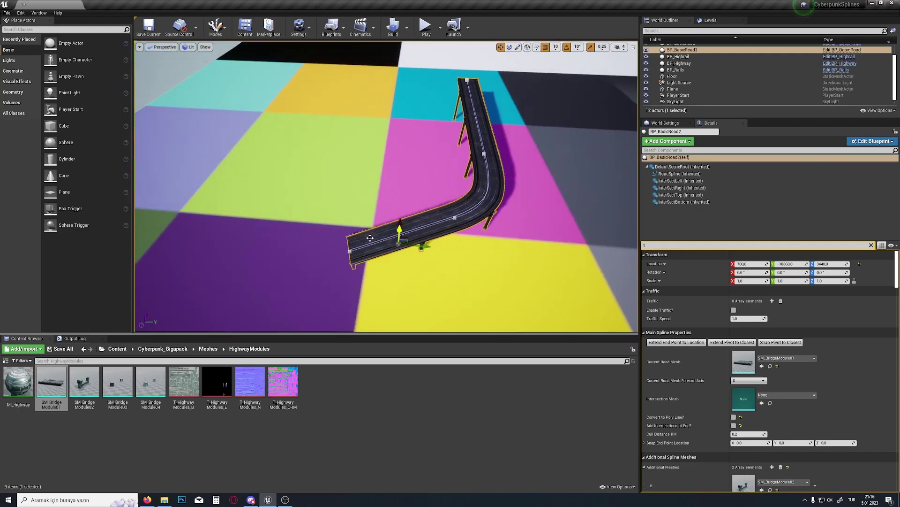
{"action": "mouse_move", "coordinate": [313, 203]}
{"action": "right_mouse_down"}
{"action": "mouse_move", "coordinate": [337, 221]}
{"action": "mouse_move", "coordinate": [313, 203]}
{"action": "right_mouse_up"}
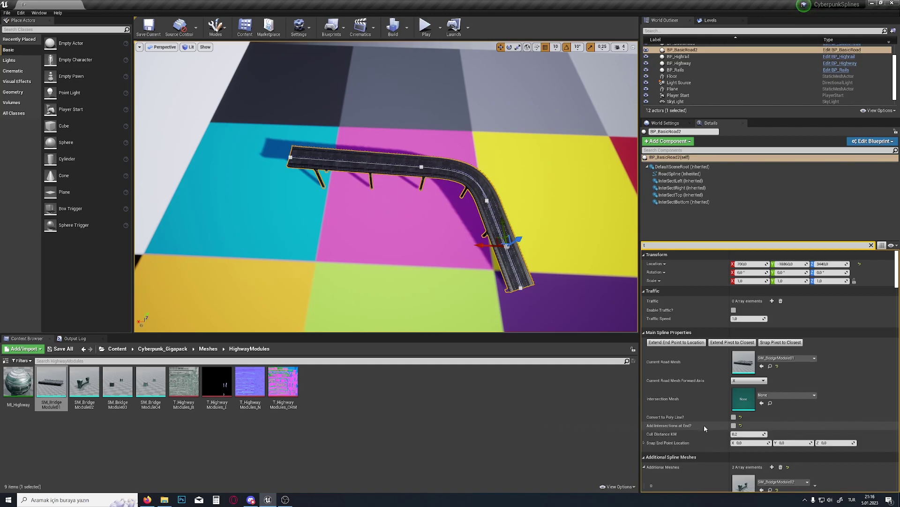
{"action": "key", "text": "w"}
{"action": "right_click_drag", "start_coordinate": [492, 269], "coordinate": [485, 248]}
{"action": "key", "text": "g"}
{"action": "key", "text": "s"}
{"action": "key", "text": "q"}
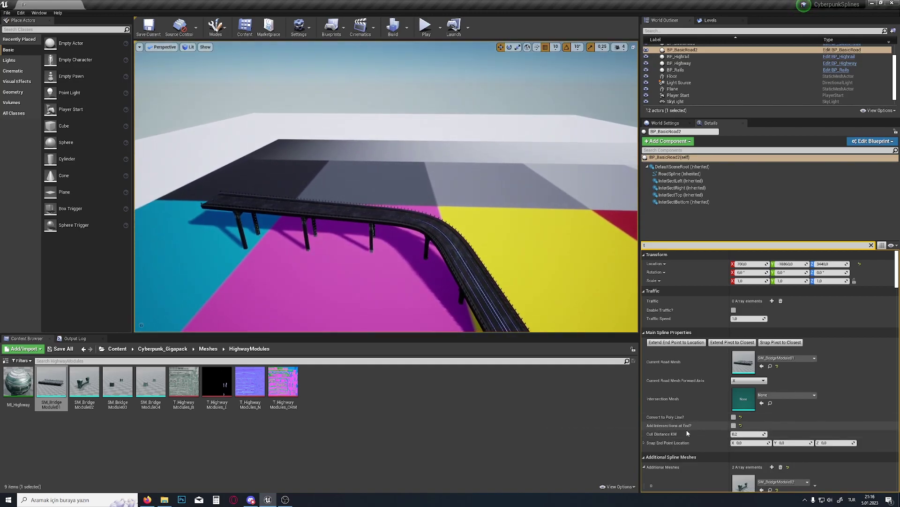
{"action": "right_click_drag", "start_coordinate": [523, 280], "coordinate": [488, 290]}
{"action": "key", "text": "s"}
{"action": "key", "text": "s"}
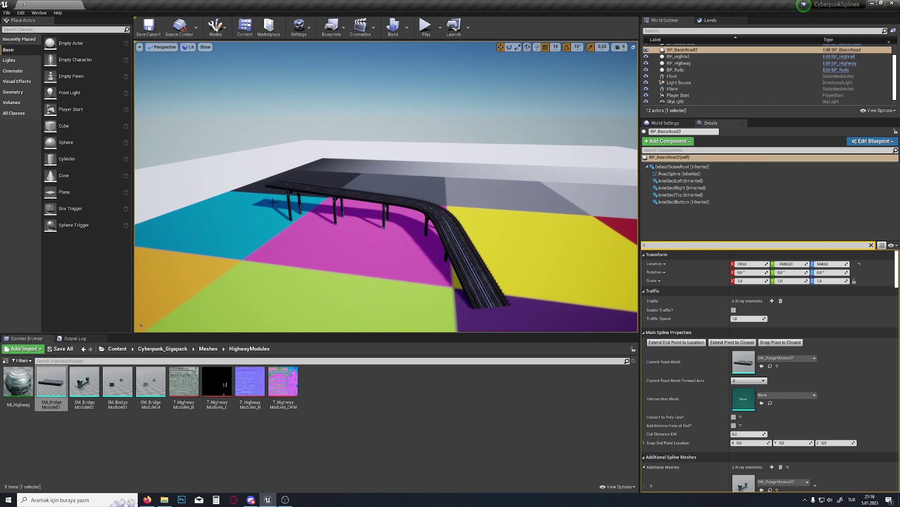
Try a Cull Distance KM of 0.1 on the road and reset it to its default
{"action": "right_click_drag", "start_coordinate": [379, 219], "coordinate": [375, 232]}
{"action": "key", "text": "d"}
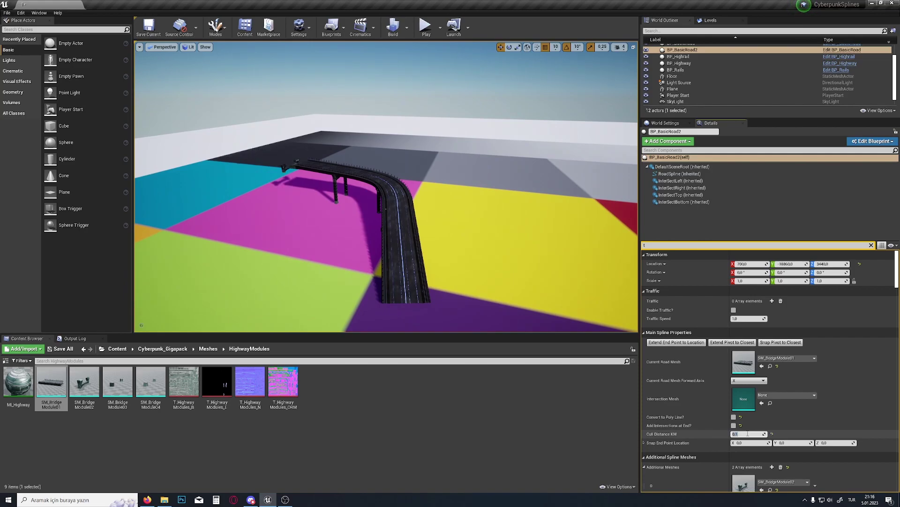
{"action": "right_click_drag", "start_coordinate": [452, 272], "coordinate": [453, 271]}
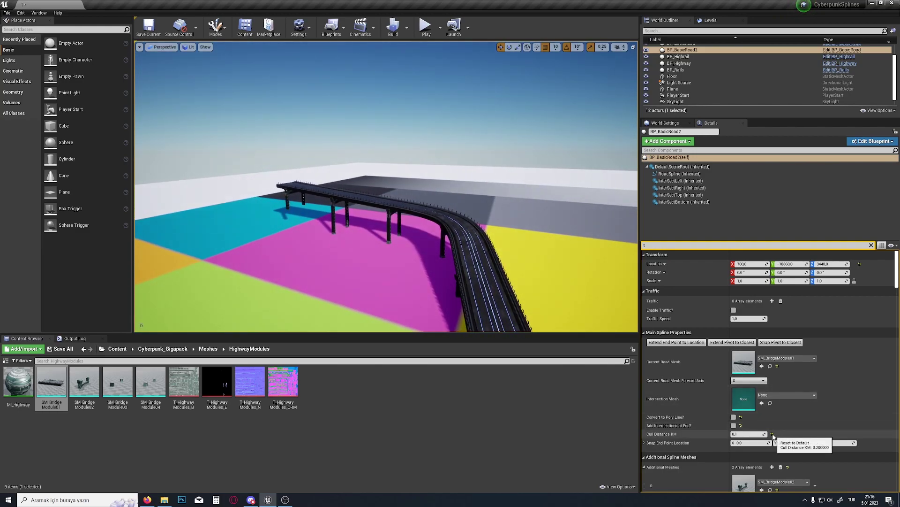
{"action": "right_click_drag", "start_coordinate": [411, 200], "coordinate": [527, 238]}
Open the first additional spline mesh, SM_BridgeModule02, inspect its shape, and close its editor
{"action": "scroll", "coordinate": [699, 413], "scroll_direction": "down", "scroll_amount": 7}
{"action": "scroll", "coordinate": [718, 330], "scroll_direction": "up", "scroll_amount": 2}
{"action": "scroll", "coordinate": [719, 329], "scroll_direction": "up", "scroll_amount": 4}
{"action": "scroll", "coordinate": [718, 329], "scroll_direction": "down", "scroll_amount": 6}
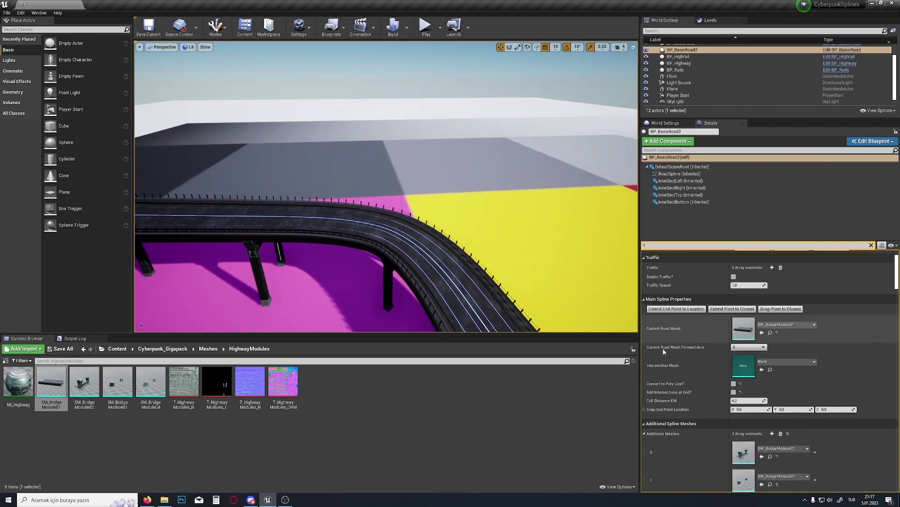
{"action": "right_click_drag", "start_coordinate": [570, 294], "coordinate": [570, 294]}
{"action": "double_click", "coordinate": [742, 351]}
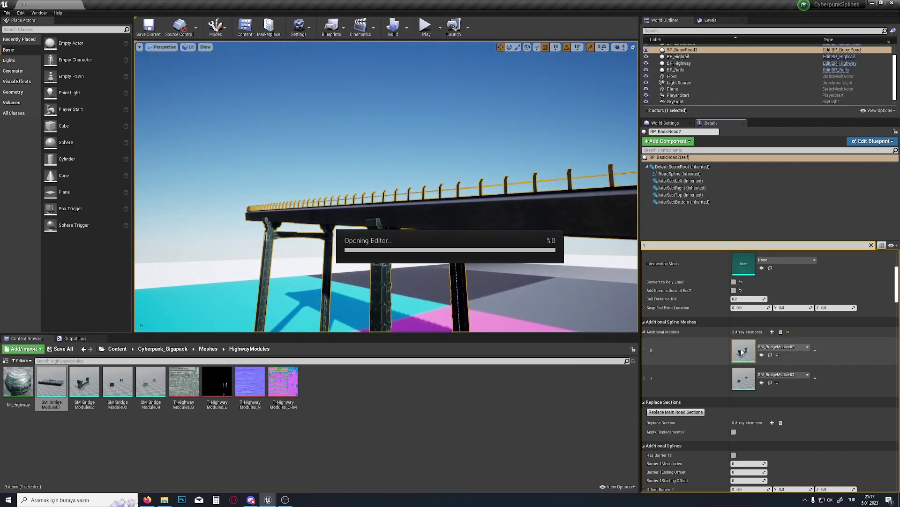
{"action": "right_click_drag", "start_coordinate": [322, 211], "coordinate": [321, 211]}
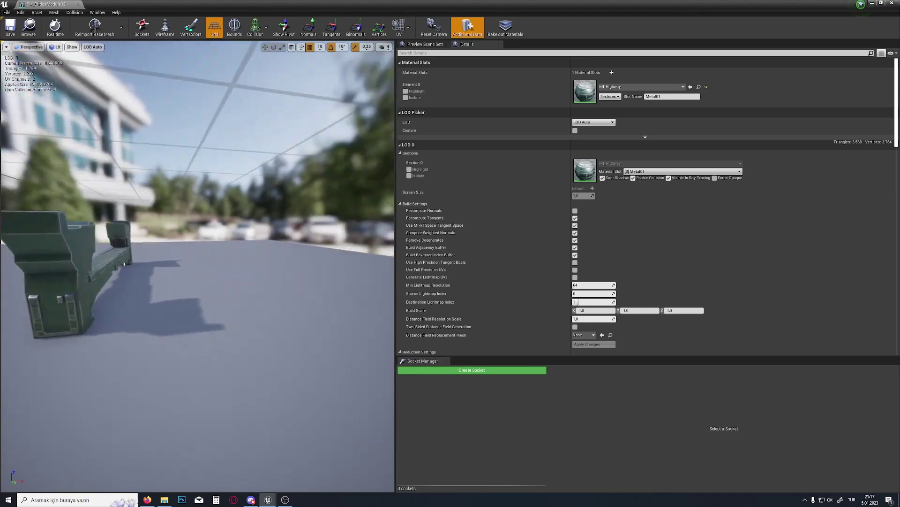
{"action": "right_click_drag", "start_coordinate": [124, 264], "coordinate": [124, 264]}
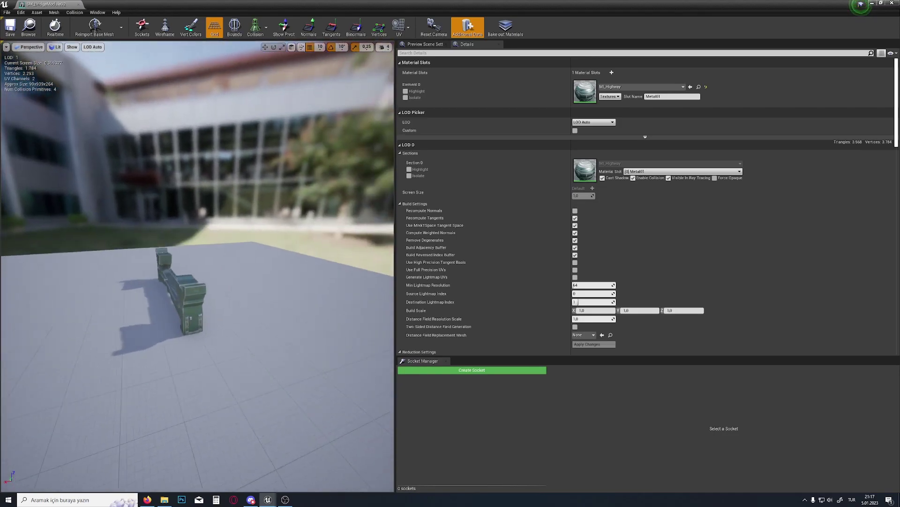
{"action": "left_click", "coordinate": [79, 4]}
Open SM_BridgeModule03 from the HighwayModules folder, inspect the pillar module, and close its editor
{"action": "right_click_drag", "start_coordinate": [268, 213], "coordinate": [268, 213]}
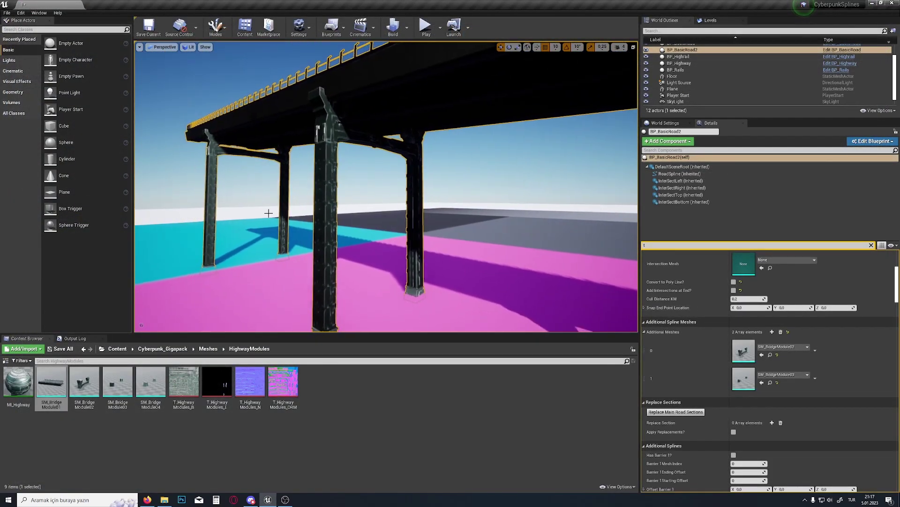
{"action": "double_click", "coordinate": [118, 382]}
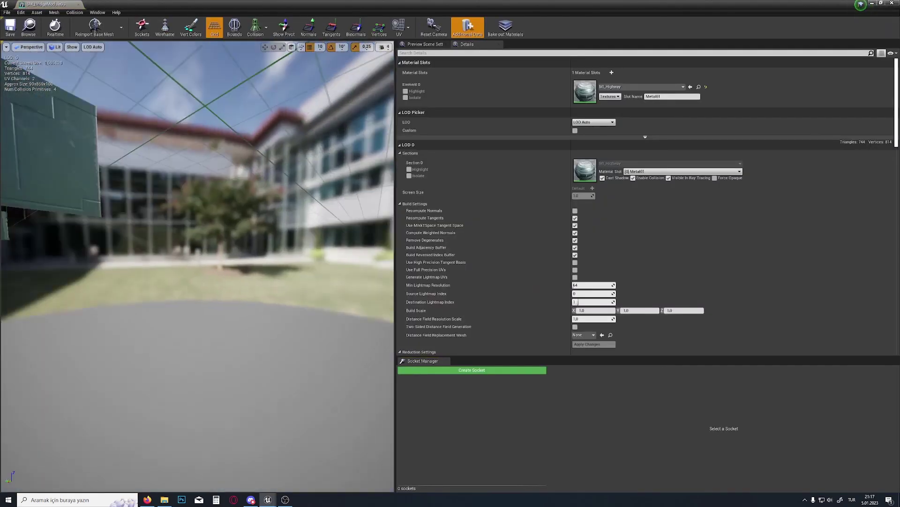
{"action": "right_click_drag", "start_coordinate": [118, 382], "coordinate": [118, 382]}
{"action": "right_click_drag", "start_coordinate": [197, 262], "coordinate": [197, 263]}
{"action": "left_click", "coordinate": [78, 4]}
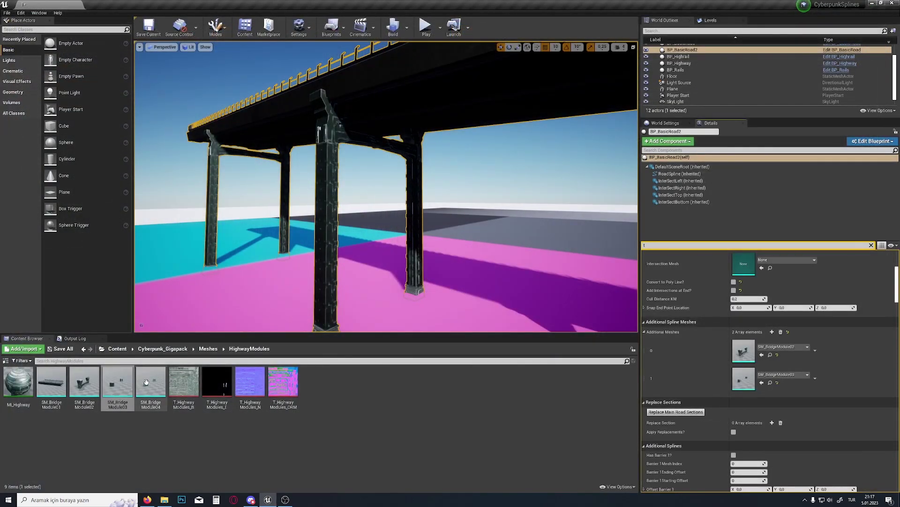
Inspect the SM_BridgeModule04 mesh and examine the matching pillar bases under the bridge
{"action": "double_click", "coordinate": [150, 385]}
{"action": "right_click_drag", "start_coordinate": [150, 385], "coordinate": [150, 385]}
{"action": "right_click_drag", "start_coordinate": [257, 289], "coordinate": [257, 289]}
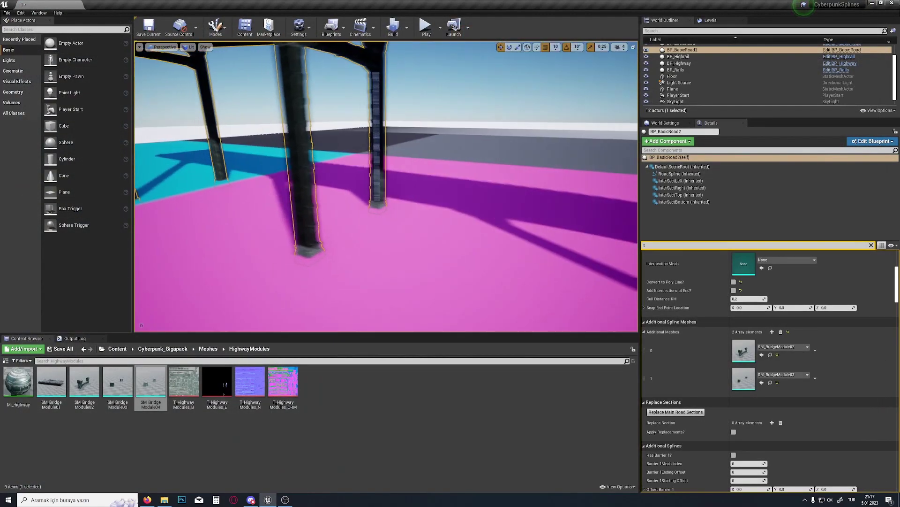
{"action": "mouse_move", "coordinate": [387, 186]}
{"action": "right_mouse_down"}
{"action": "mouse_move", "coordinate": [420, 174]}
{"action": "mouse_move", "coordinate": [399, 178]}
{"action": "right_mouse_up"}
{"action": "right_click_drag", "start_coordinate": [572, 270], "coordinate": [573, 270]}
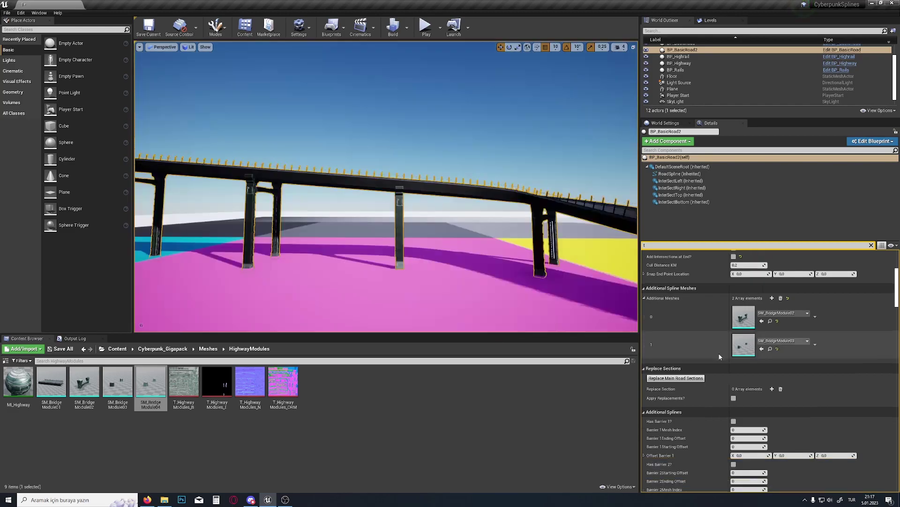
Add an empty third element to the road's Additional Meshes array and delete it again
{"action": "scroll", "coordinate": [719, 353], "scroll_direction": "down", "scroll_amount": 3}
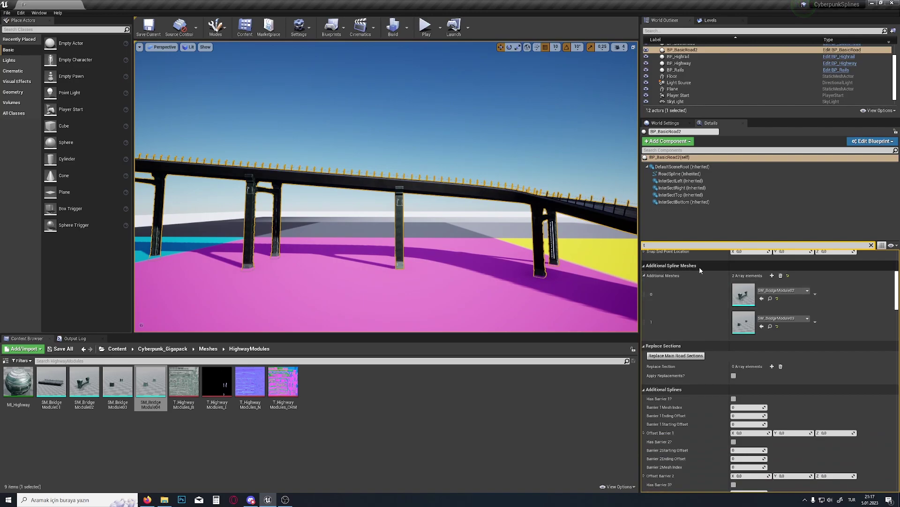
{"action": "left_click", "coordinate": [772, 275]}
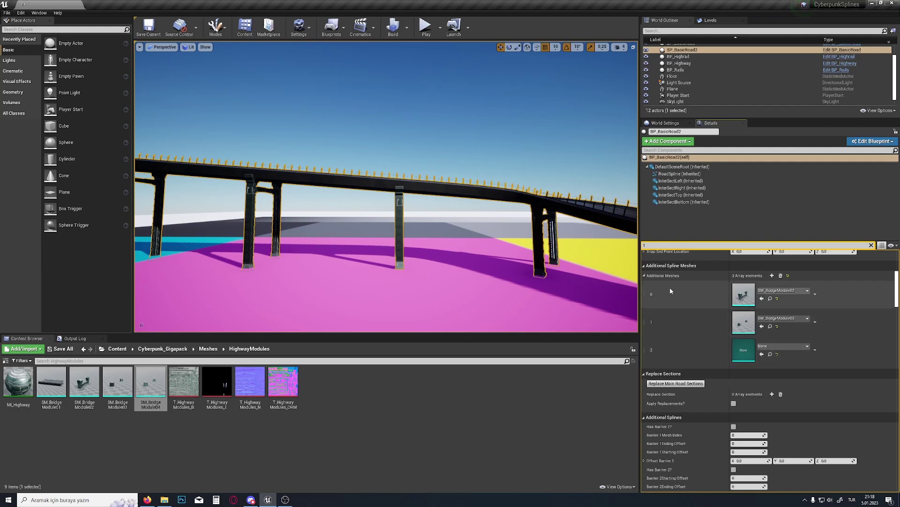
{"action": "left_click", "coordinate": [813, 350]}
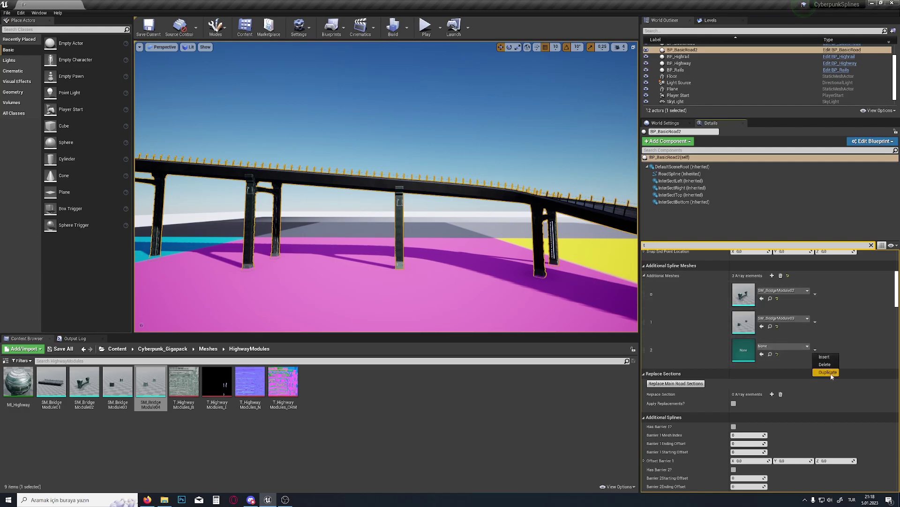
{"action": "left_click", "coordinate": [825, 364]}
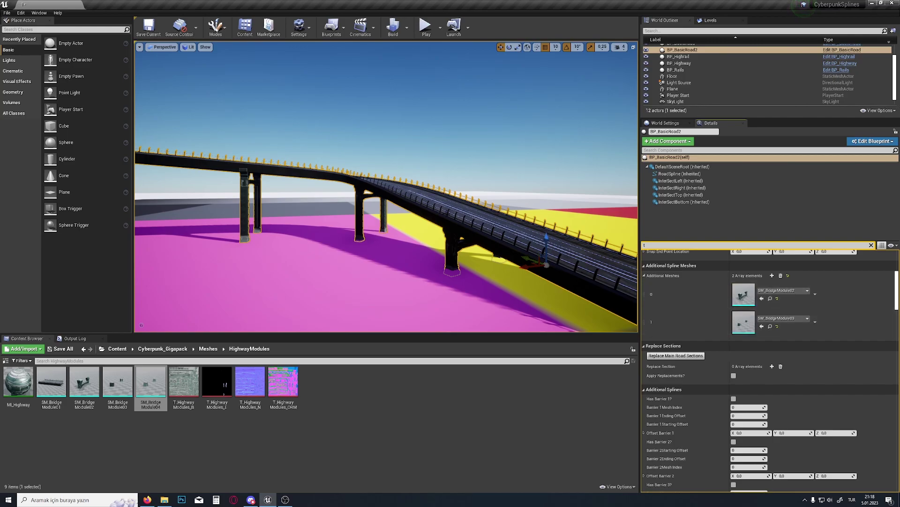
Survey the bridge from several angles and collapse the Additional Splines settings of BP_BasicRoad2
{"action": "scroll", "coordinate": [671, 277], "scroll_direction": "down", "scroll_amount": 1}
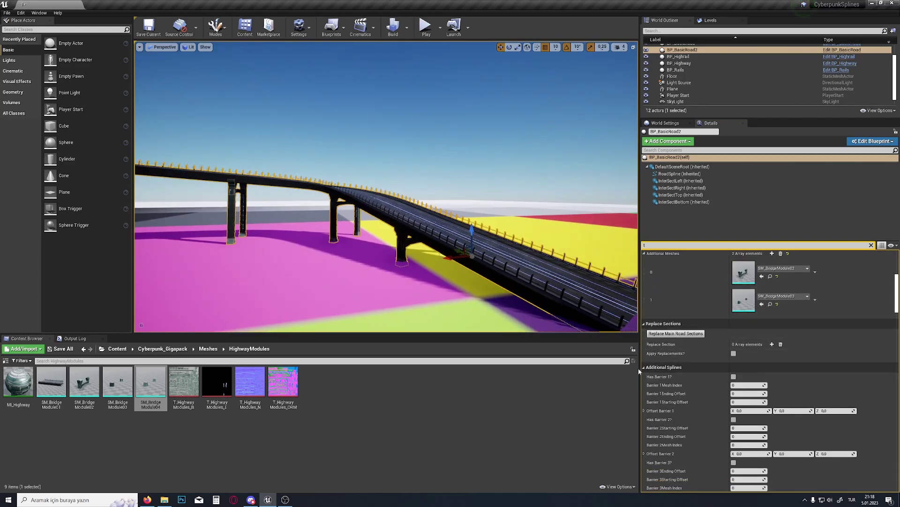
{"action": "right_click_drag", "start_coordinate": [554, 225], "coordinate": [544, 276]}
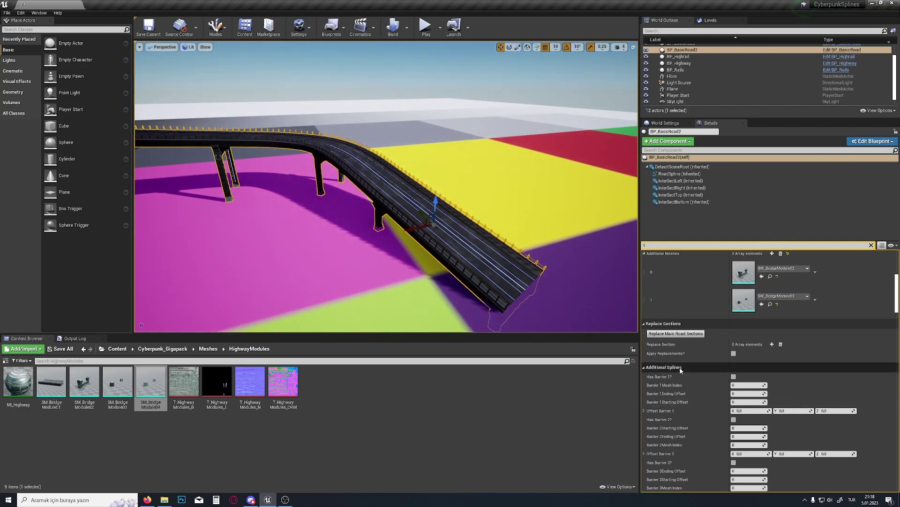
{"action": "right_click_drag", "start_coordinate": [428, 224], "coordinate": [406, 197]}
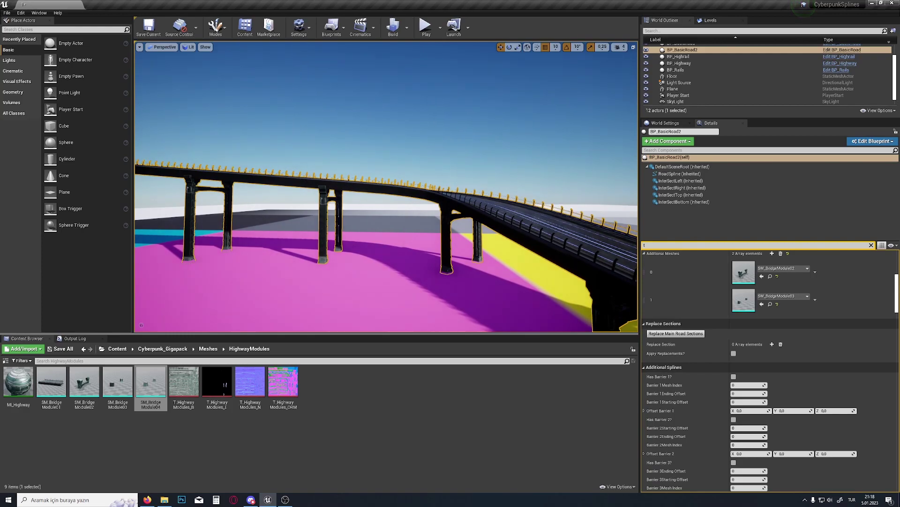
{"action": "right_click_drag", "start_coordinate": [503, 262], "coordinate": [539, 267]}
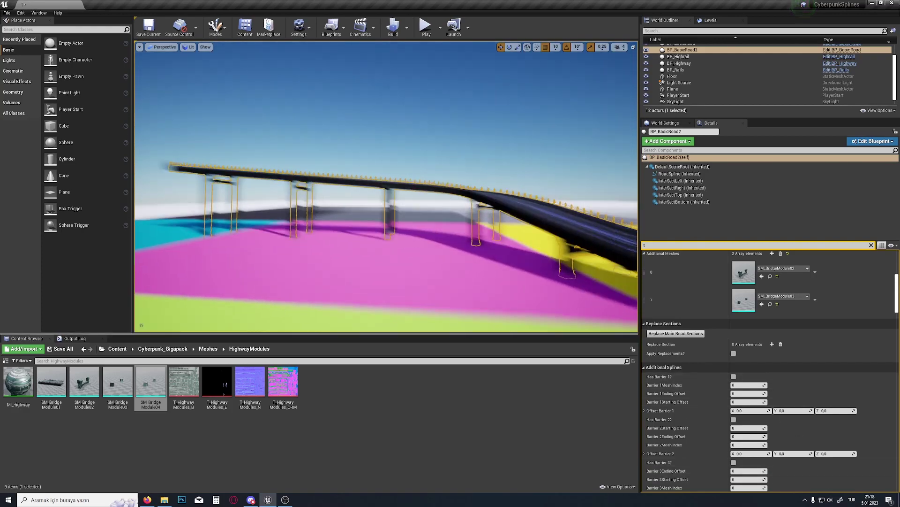
{"action": "right_click_drag", "start_coordinate": [388, 210], "coordinate": [395, 228]}
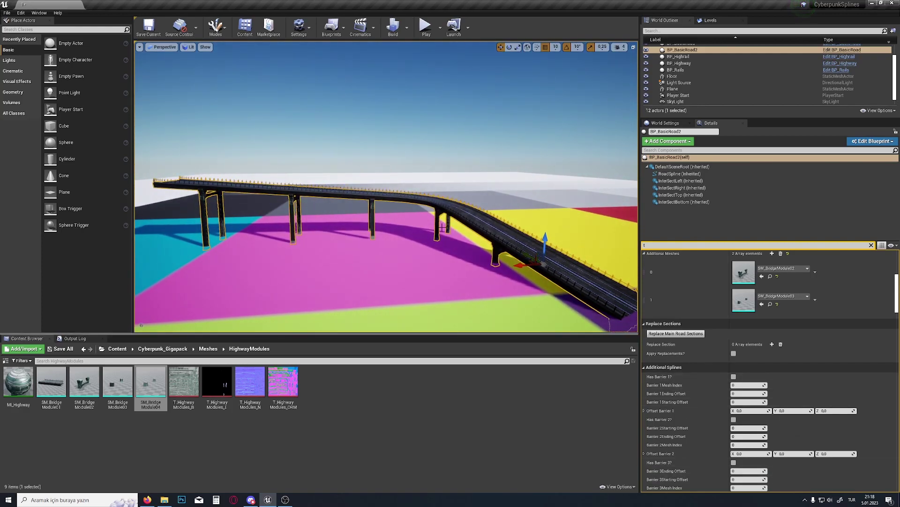
{"action": "left_click", "coordinate": [647, 370]}
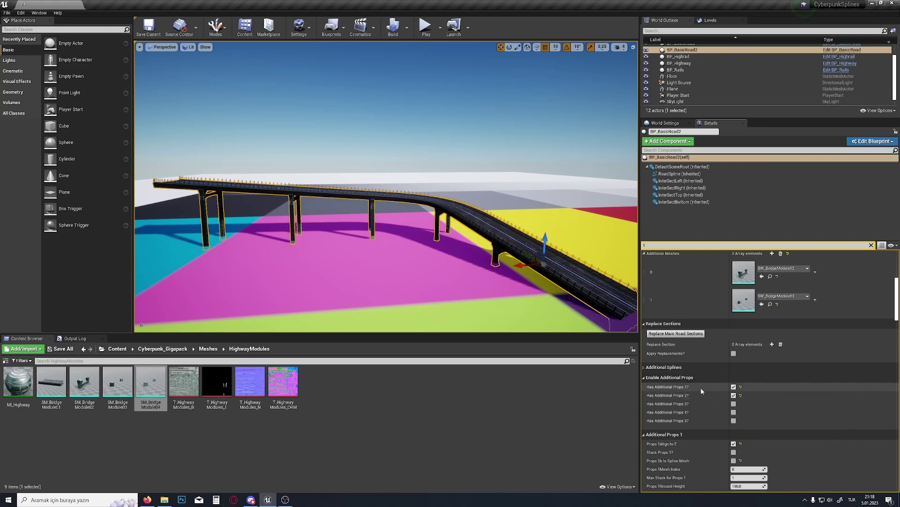
Review the Enable Additional Props and Additional Props 1 settings, comparing them with the Additional Meshes array and the bridge pillars
{"action": "right_click_drag", "start_coordinate": [582, 296], "coordinate": [624, 289]}
{"action": "scroll", "coordinate": [669, 398], "scroll_direction": "down", "scroll_amount": 2}
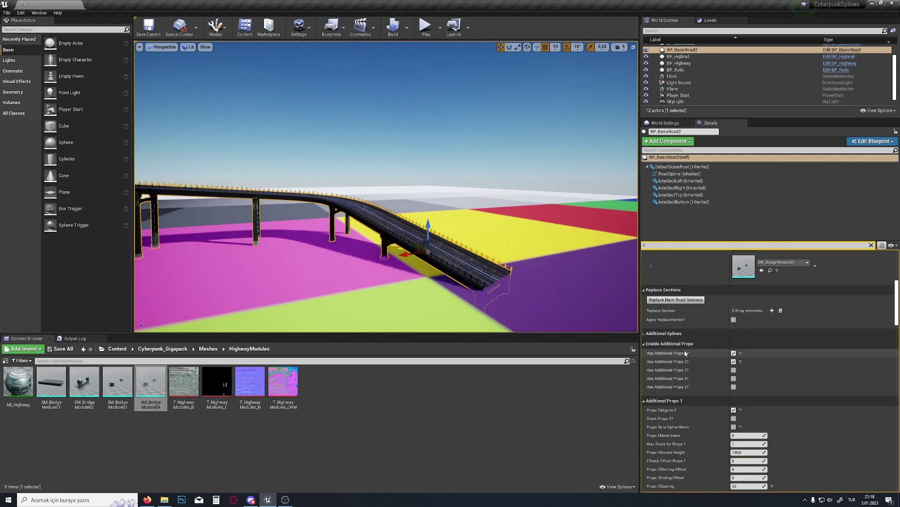
{"action": "scroll", "coordinate": [668, 347], "scroll_direction": "down", "scroll_amount": 4}
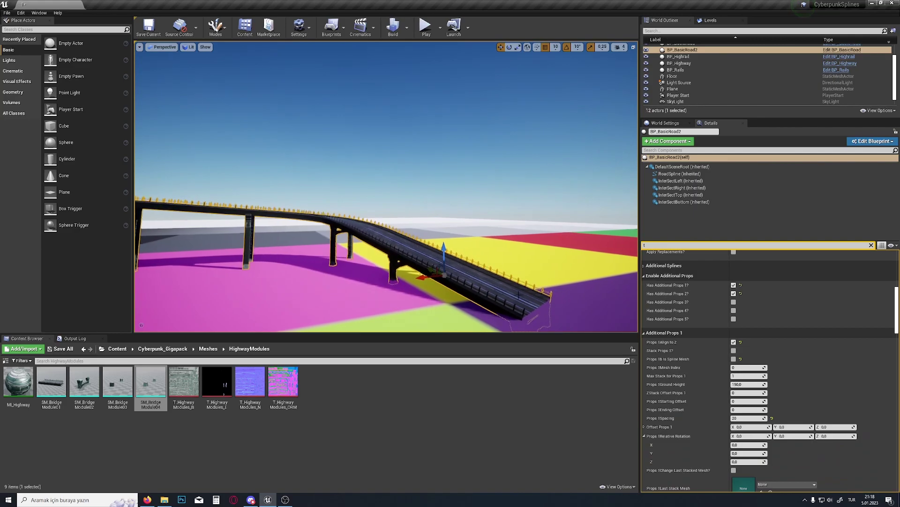
{"action": "scroll", "coordinate": [697, 368], "scroll_direction": "up", "scroll_amount": 2}
{"action": "key", "text": "w"}
{"action": "right_click_drag", "start_coordinate": [386, 187], "coordinate": [394, 169]}
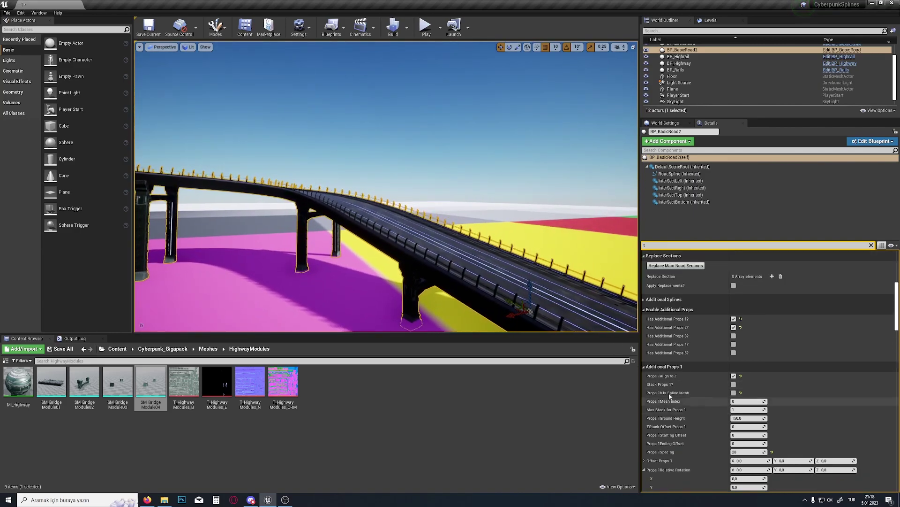
{"action": "scroll", "coordinate": [694, 376], "scroll_direction": "up", "scroll_amount": 3}
{"action": "scroll", "coordinate": [697, 361], "scroll_direction": "up", "scroll_amount": 5}
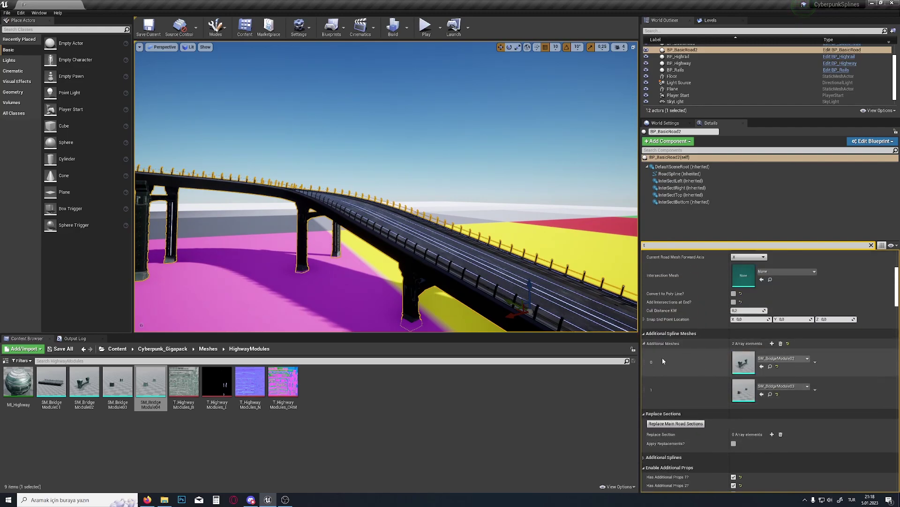
{"action": "scroll", "coordinate": [658, 361], "scroll_direction": "down", "scroll_amount": 10}
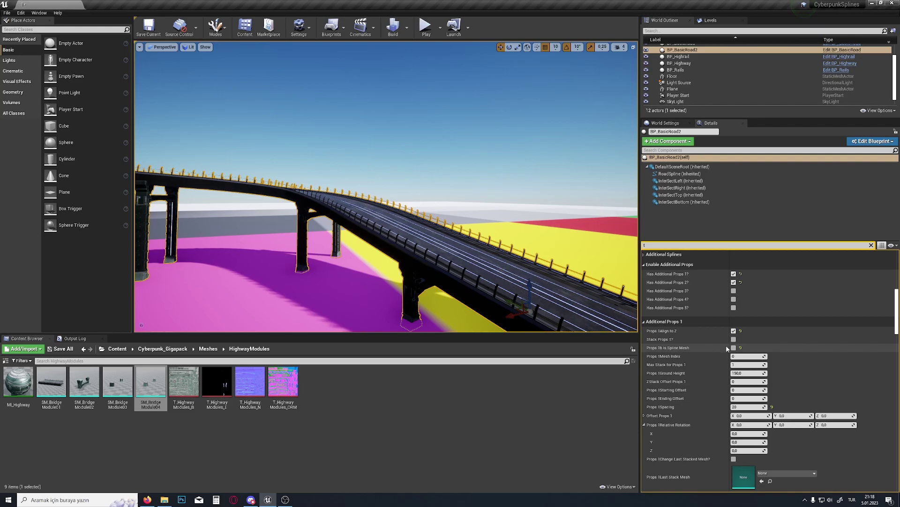
{"action": "right_click_drag", "start_coordinate": [530, 263], "coordinate": [487, 221]}
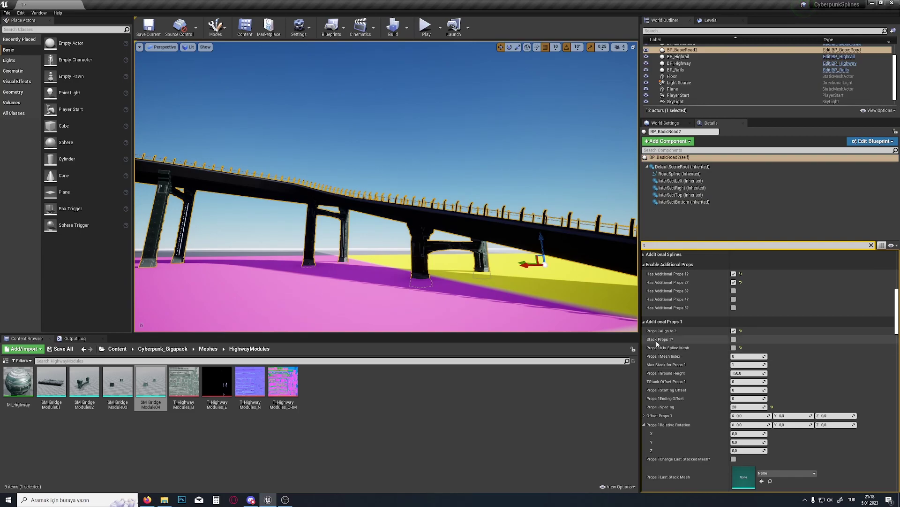
Turn off Props 1 Align to Z to check the pillars' tilt, and turn it on again
{"action": "right_click_drag", "start_coordinate": [539, 268], "coordinate": [568, 270]}
{"action": "left_click", "coordinate": [734, 332]}
{"action": "right_click_drag", "start_coordinate": [469, 234], "coordinate": [469, 235]}
{"action": "left_click", "coordinate": [734, 331]}
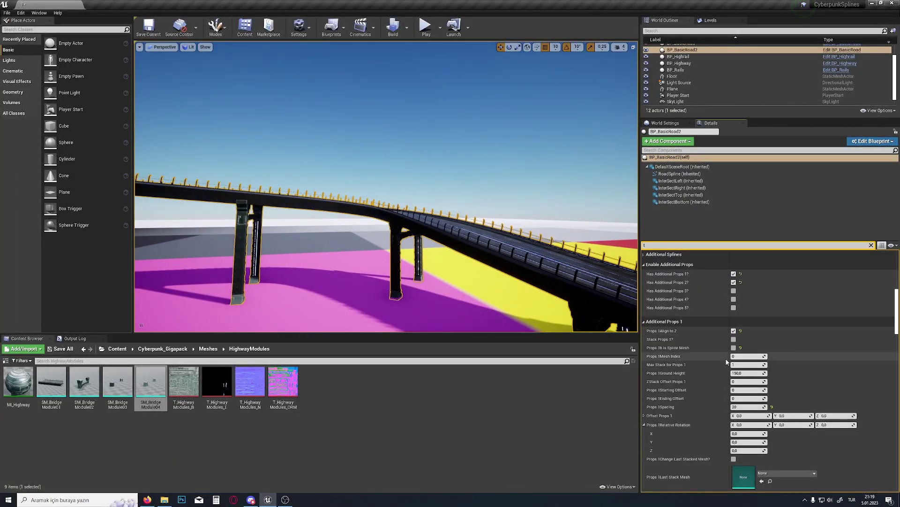
Examine the pillars and their connecting beams along the bridge against the Props 1 spline mesh, mesh index and stacking settings
{"action": "right_click_drag", "start_coordinate": [563, 272], "coordinate": [563, 272]}
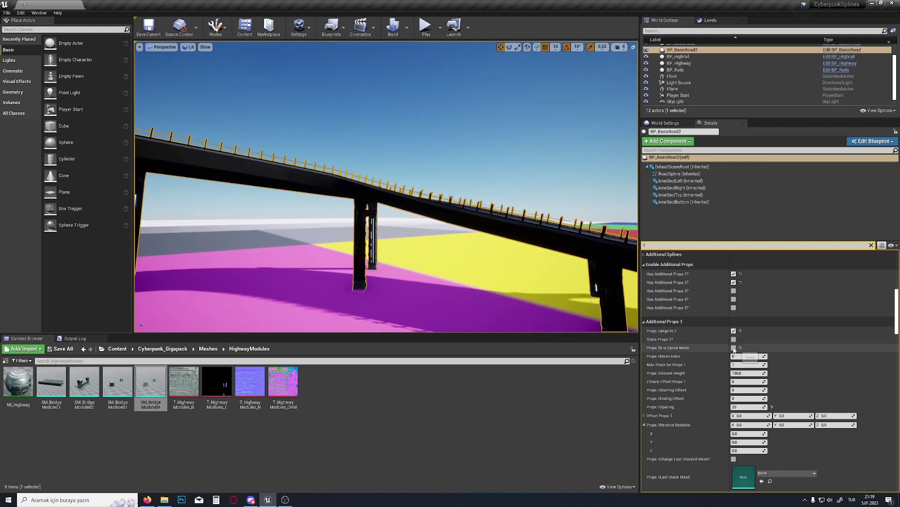
{"action": "right_click_drag", "start_coordinate": [387, 207], "coordinate": [387, 206]}
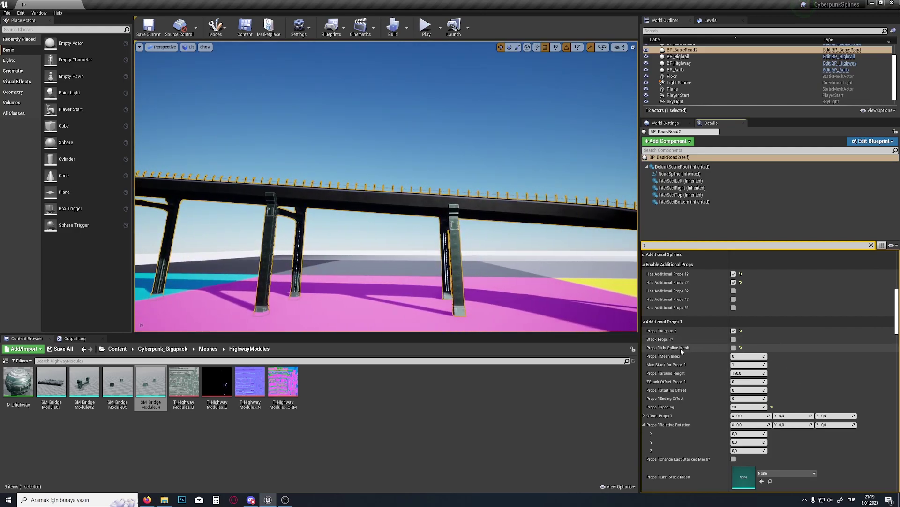
{"action": "right_click_drag", "start_coordinate": [522, 245], "coordinate": [522, 245]}
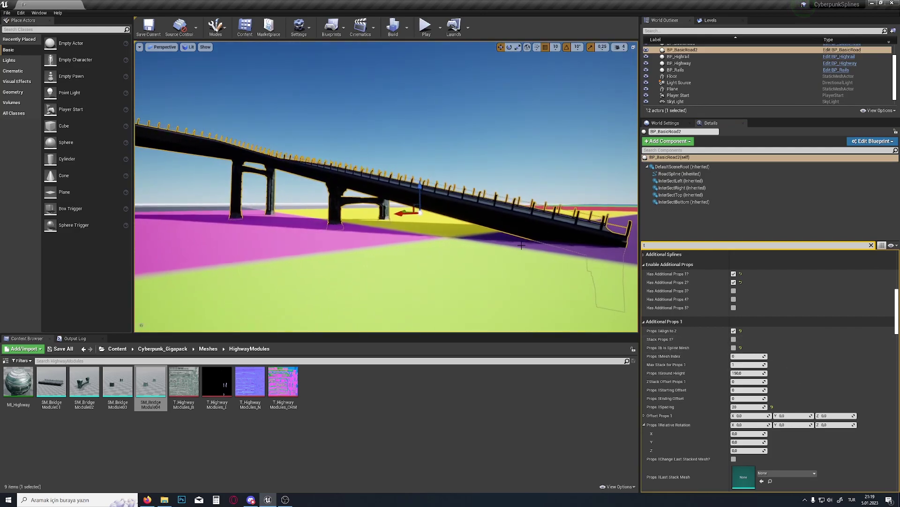
{"action": "right_click_drag", "start_coordinate": [201, 186], "coordinate": [310, 216]}
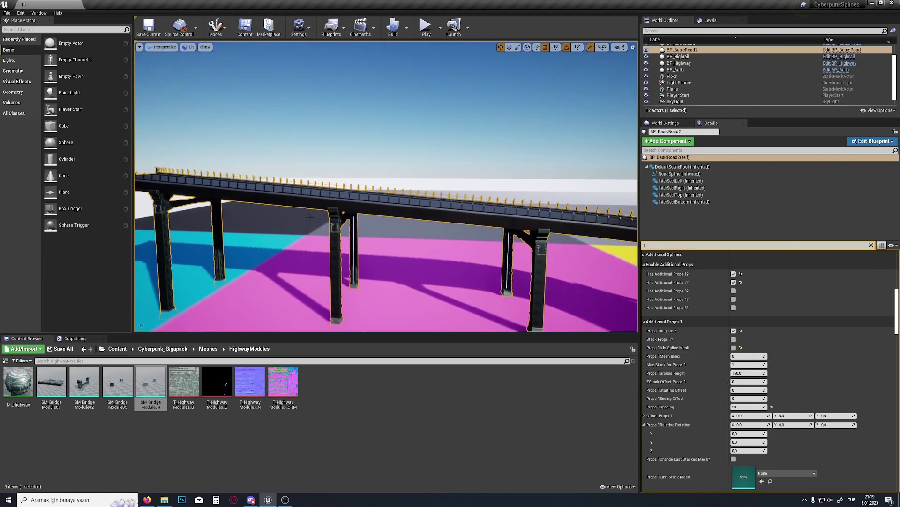
{"action": "right_click_drag", "start_coordinate": [584, 235], "coordinate": [584, 235]}
{"action": "right_click_drag", "start_coordinate": [310, 217], "coordinate": [515, 234]}
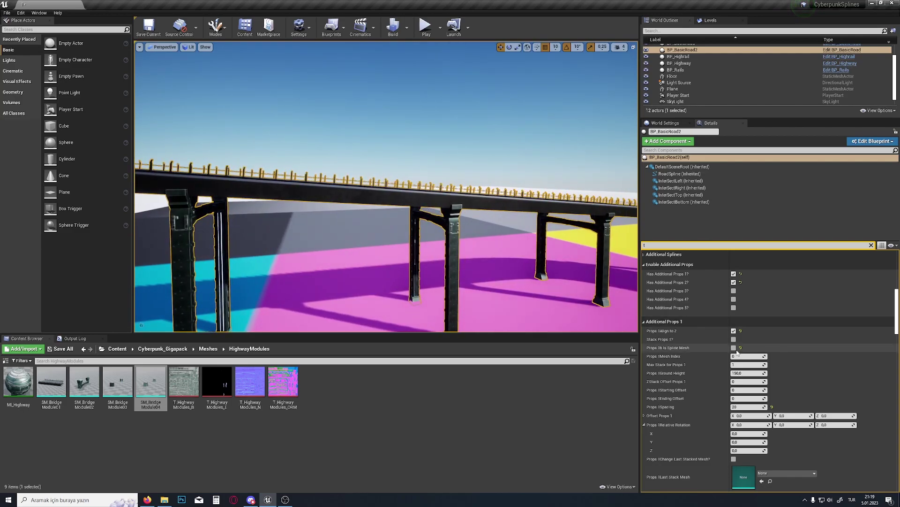
{"action": "right_click_drag", "start_coordinate": [397, 245], "coordinate": [397, 244]}
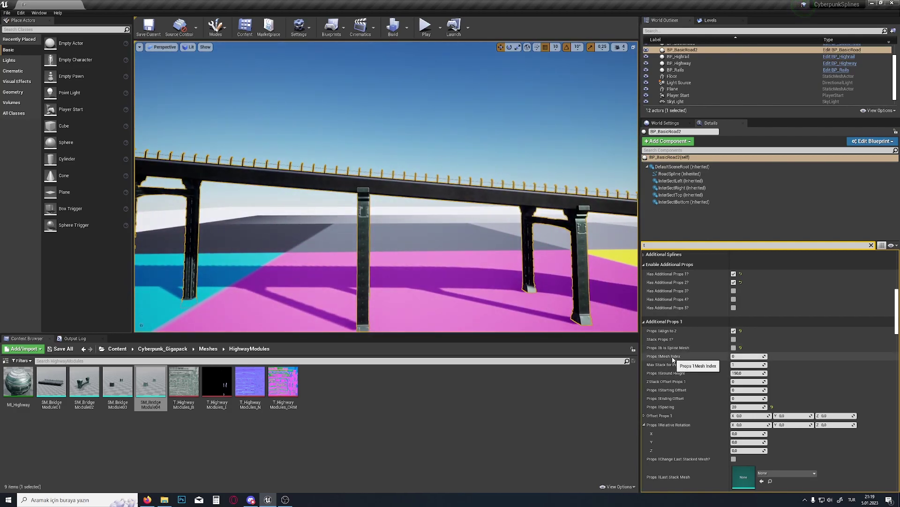
{"action": "scroll", "coordinate": [693, 351], "scroll_direction": "down", "scroll_amount": 1}
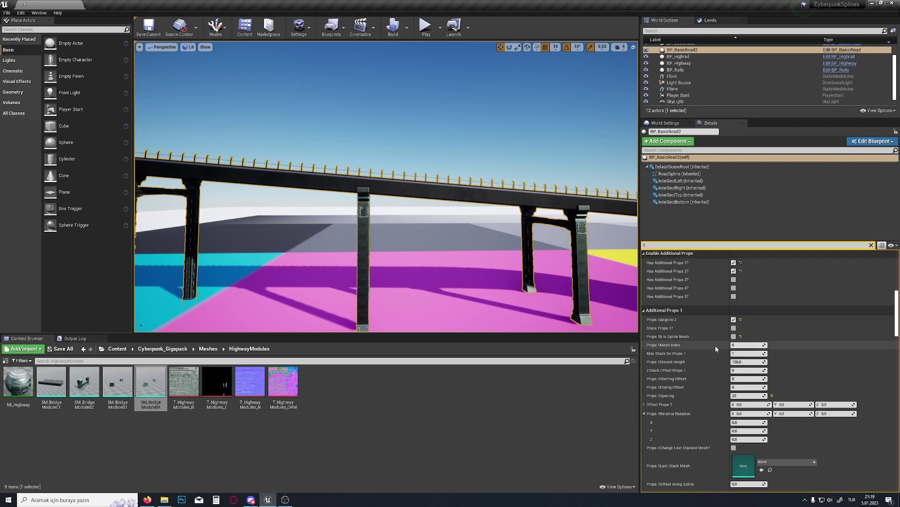
{"action": "mouse_move", "coordinate": [486, 258]}
{"action": "right_mouse_down"}
{"action": "mouse_move", "coordinate": [572, 258]}
{"action": "mouse_move", "coordinate": [488, 258]}
{"action": "right_mouse_up"}
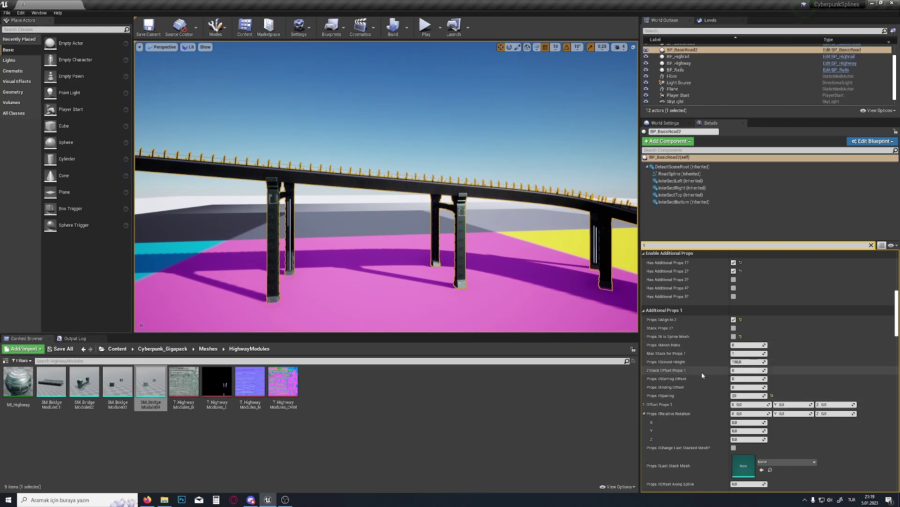
Examine the bridge's lower end and the nearest pillars against the Props 1 starting offset, ending offset and spacing settings
{"action": "key", "text": "w"}
{"action": "right_click_drag", "start_coordinate": [494, 289], "coordinate": [602, 298]}
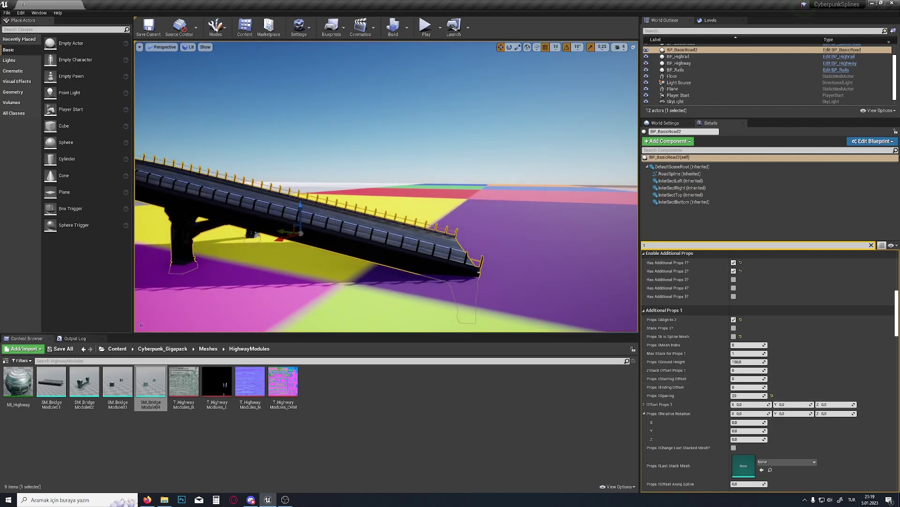
{"action": "right_click_drag", "start_coordinate": [539, 286], "coordinate": [543, 316]}
{"action": "key", "text": "q"}
{"action": "key", "text": "e"}
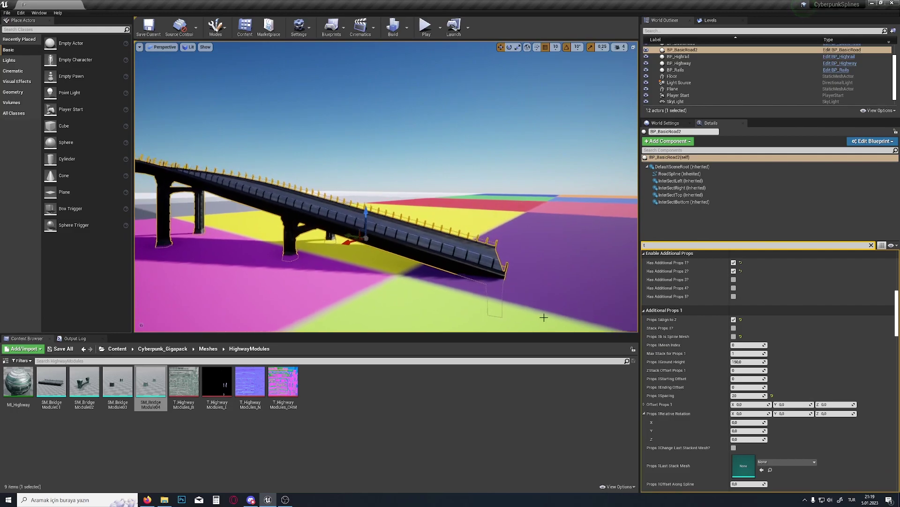
{"action": "key", "text": "s"}
{"action": "mouse_move", "coordinate": [361, 241]}
{"action": "right_mouse_down"}
{"action": "mouse_move", "coordinate": [289, 240]}
{"action": "mouse_move", "coordinate": [349, 243]}
{"action": "right_mouse_up"}
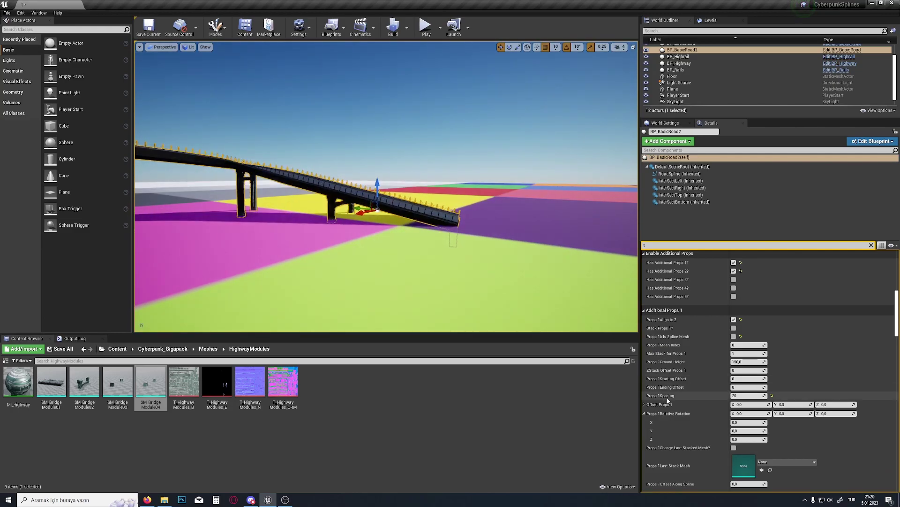
Set Props 1 Spacing to 10 while viewing the pillars under the bridge
{"action": "right_click_drag", "start_coordinate": [570, 311], "coordinate": [543, 300]}
{"action": "key", "text": "w"}
{"action": "key", "text": "w"}
{"action": "key", "text": "s"}
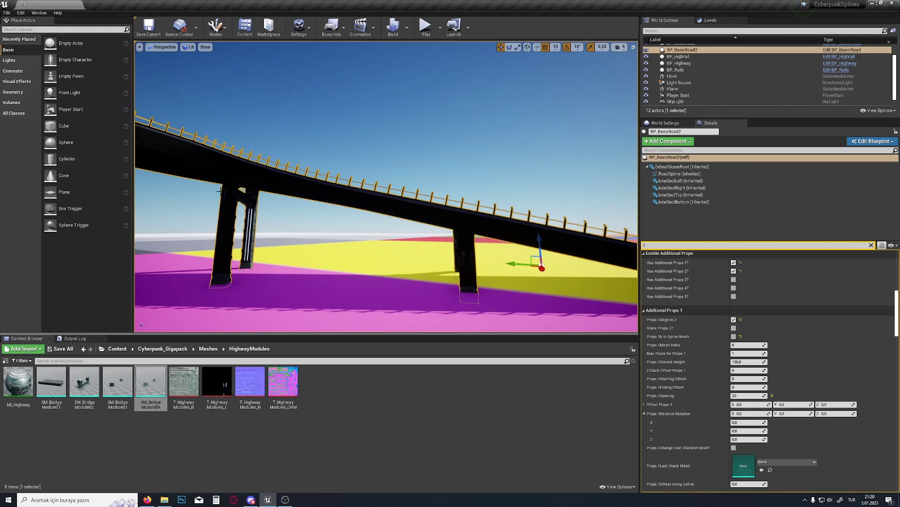
{"action": "left_click", "coordinate": [748, 396]}
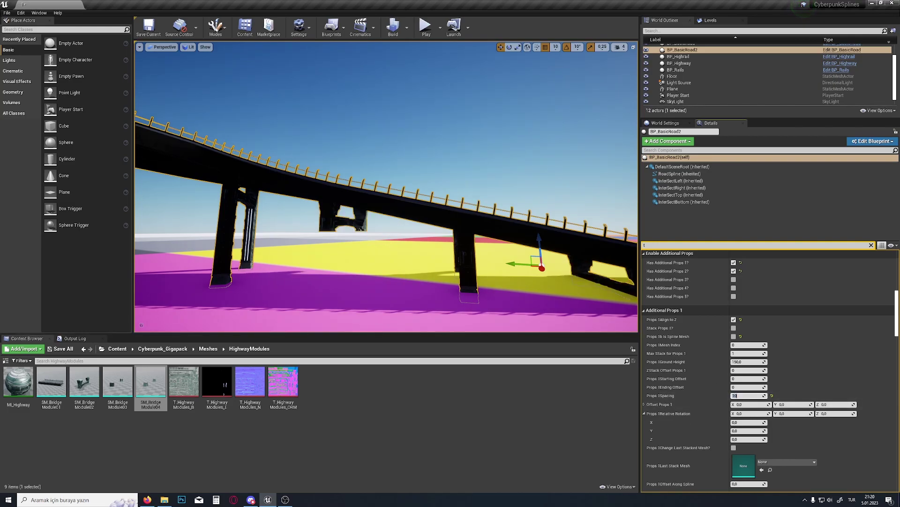
Inspect the more closely spaced pillar tops under the bridge and set Props 1 Spacing back to 20
{"action": "mouse_move", "coordinate": [540, 291]}
{"action": "right_mouse_down"}
{"action": "mouse_move", "coordinate": [521, 290]}
{"action": "mouse_move", "coordinate": [542, 300]}
{"action": "right_mouse_up"}
{"action": "key", "text": "d"}
{"action": "key", "text": "w"}
{"action": "key", "text": "q"}
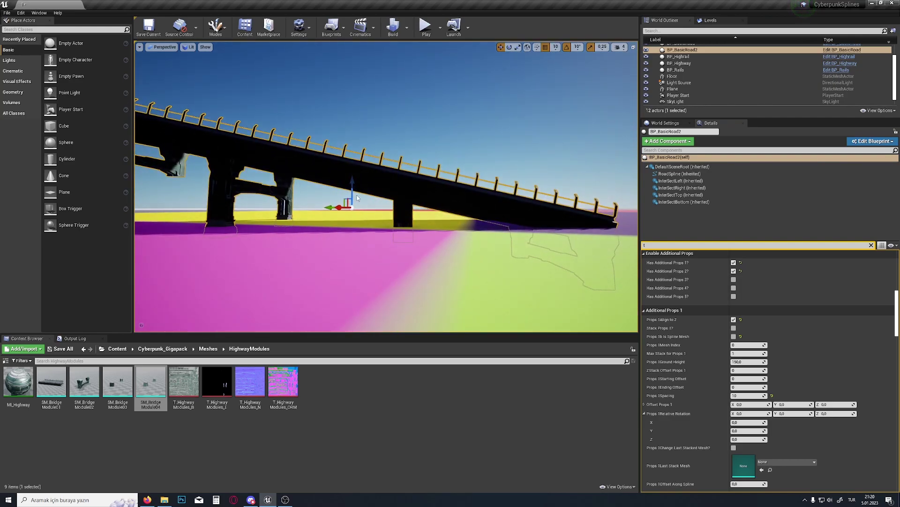
{"action": "right_click_drag", "start_coordinate": [543, 236], "coordinate": [529, 235]}
{"action": "key", "text": "d"}
{"action": "right_click_drag", "start_coordinate": [470, 250], "coordinate": [401, 222]}
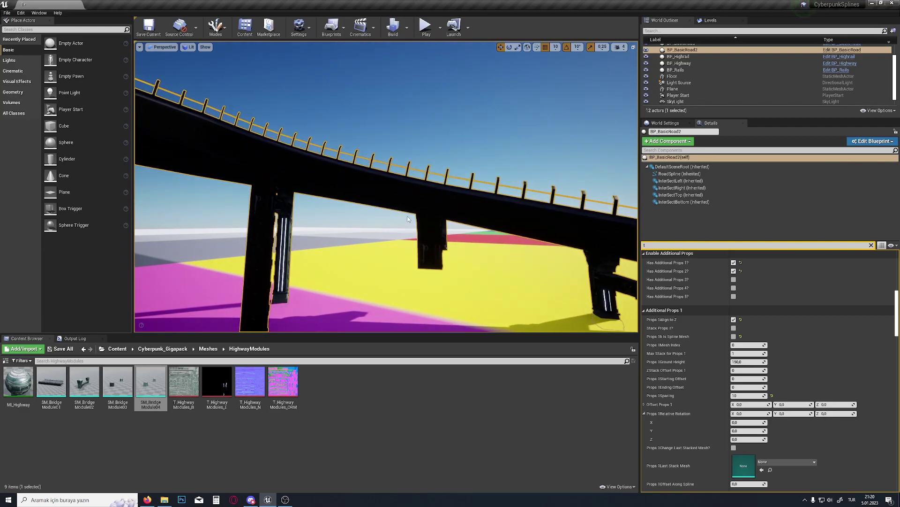
{"action": "right_click_drag", "start_coordinate": [460, 240], "coordinate": [460, 240]}
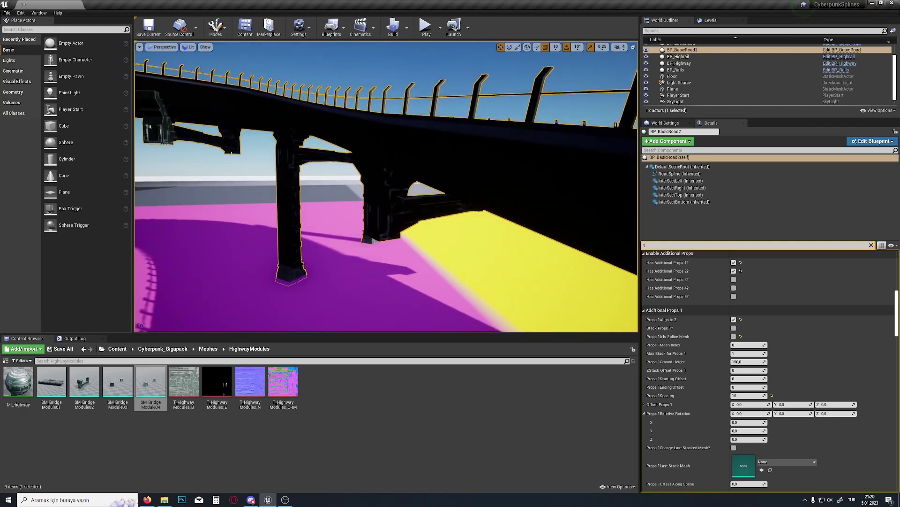
{"action": "right_click_drag", "start_coordinate": [378, 195], "coordinate": [379, 195]}
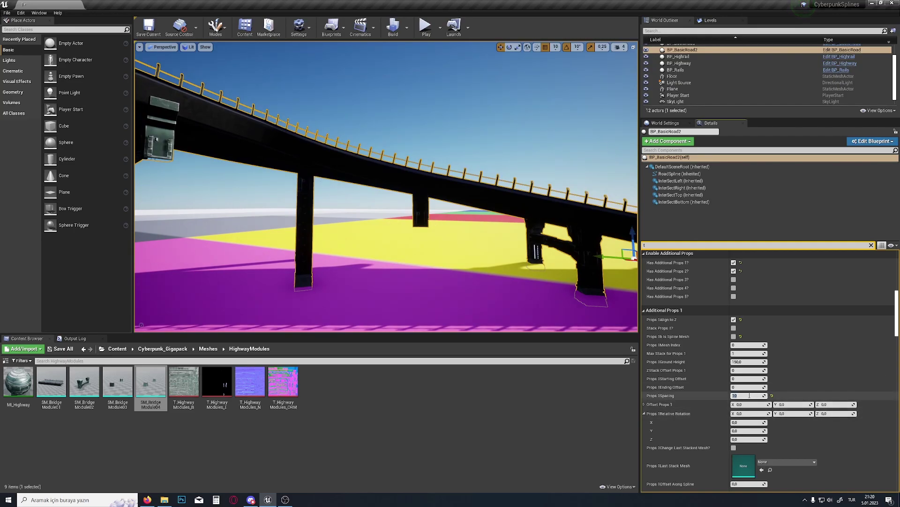
{"action": "key", "text": "Return"}
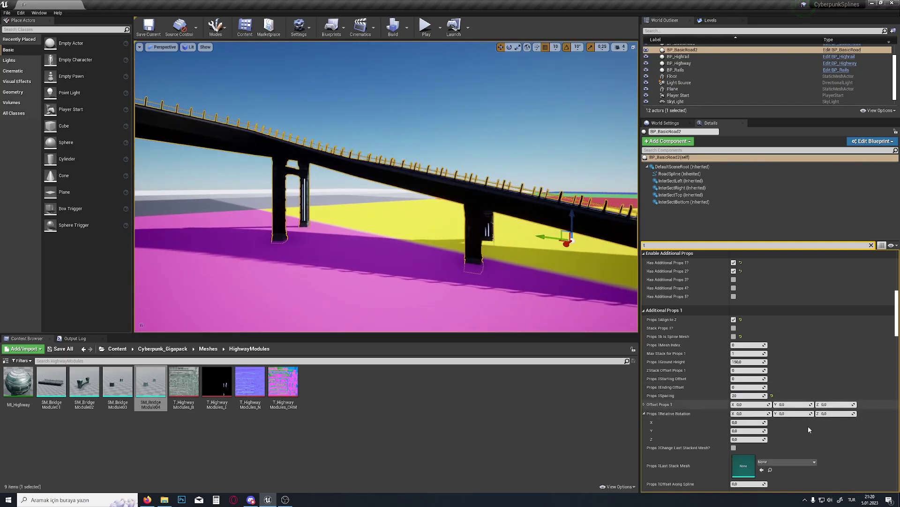
Collapse the Props 1 Relative Rotation components and review the remaining Props 1 settings and Additional Props 2
{"action": "scroll", "coordinate": [685, 399], "scroll_direction": "down", "scroll_amount": 3}
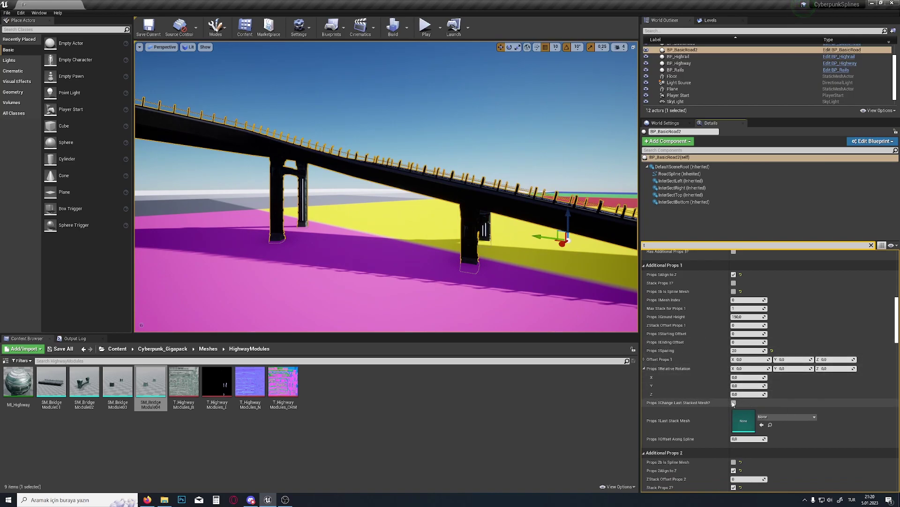
{"action": "left_click", "coordinate": [644, 369]}
{"action": "scroll", "coordinate": [704, 373], "scroll_direction": "down", "scroll_amount": 2}
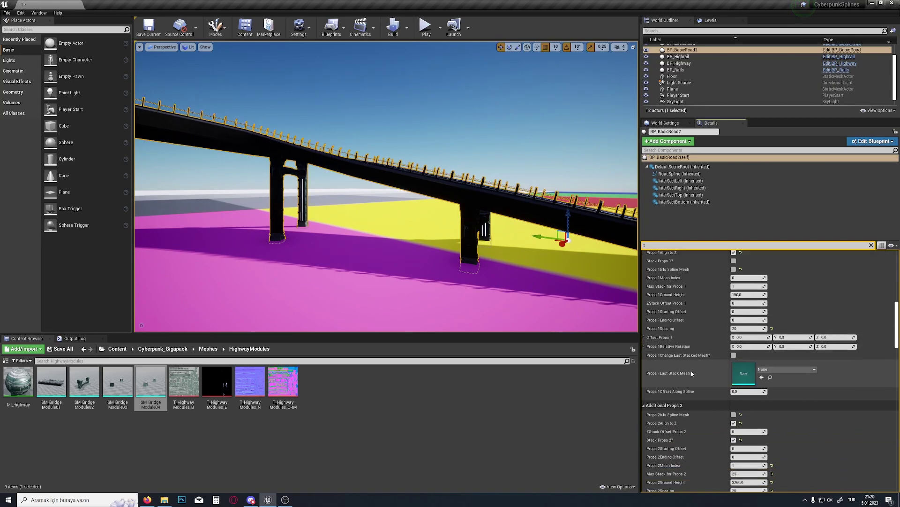
{"action": "scroll", "coordinate": [691, 372], "scroll_direction": "down", "scroll_amount": 3}
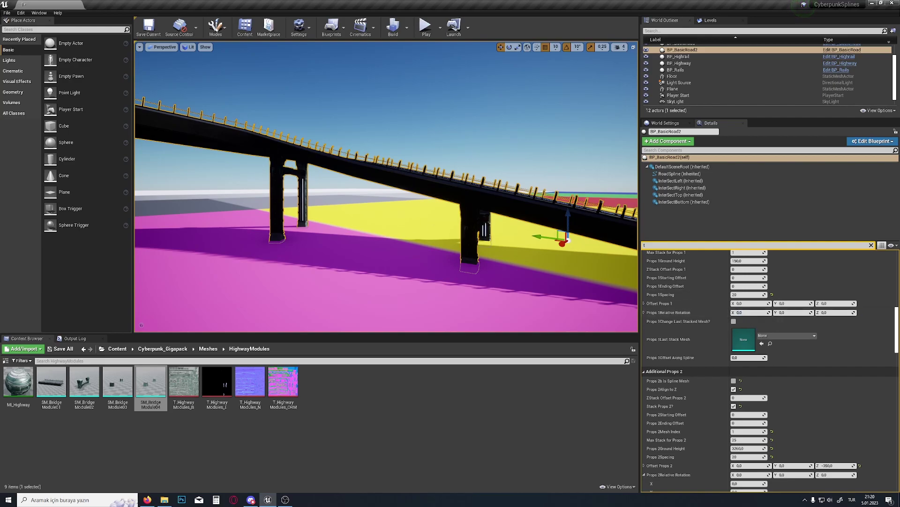
{"action": "right_click_drag", "start_coordinate": [386, 187], "coordinate": [382, 160]}
{"action": "scroll", "coordinate": [653, 358], "scroll_direction": "down", "scroll_amount": 1}
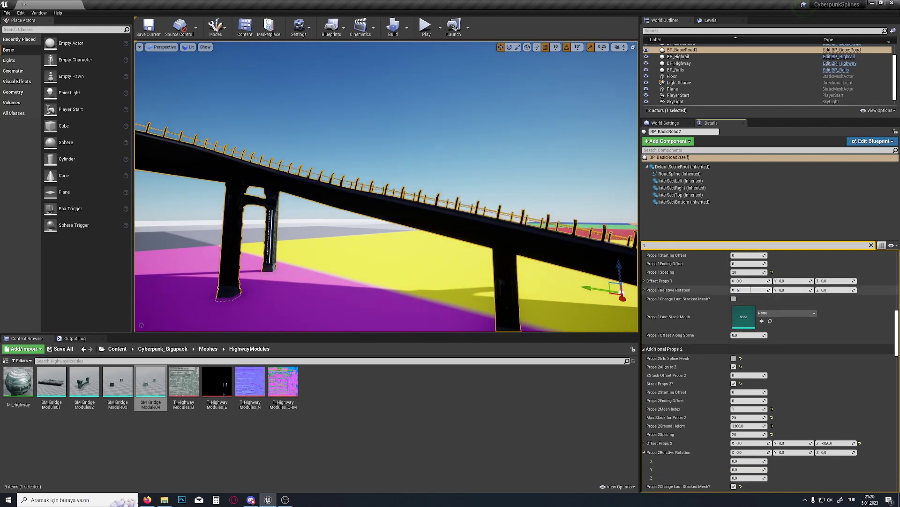
Try a Props 1 Relative Rotation of 50 on X, view the rotated pillar tops, and reset the rotation to its default
{"action": "type", "text": "0"}
{"action": "key", "text": "Return"}
{"action": "right_click_drag", "start_coordinate": [458, 241], "coordinate": [436, 200]}
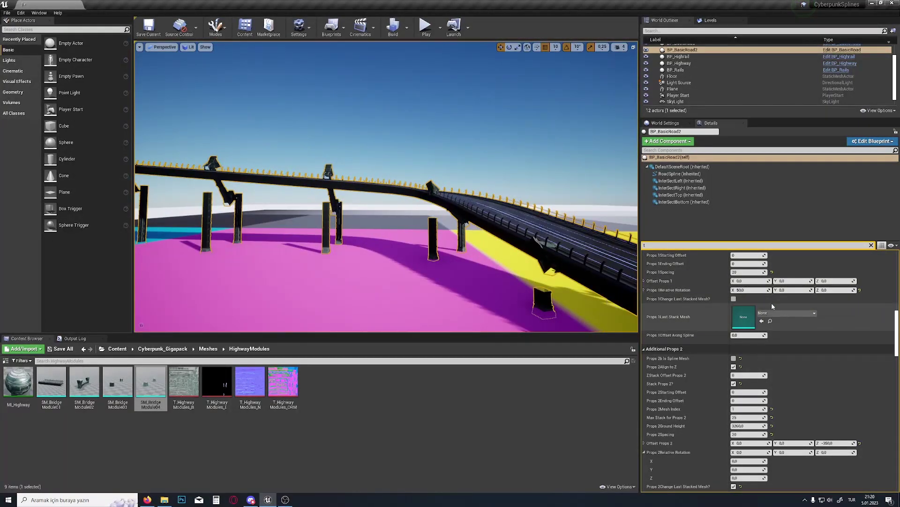
{"action": "left_click", "coordinate": [860, 291]}
{"action": "right_click_drag", "start_coordinate": [544, 249], "coordinate": [619, 253]}
Examine the stacked pillars under the bridge against the Additional Props 2 Align to Z and Stack Props settings
{"action": "scroll", "coordinate": [682, 292], "scroll_direction": "down", "scroll_amount": 3}
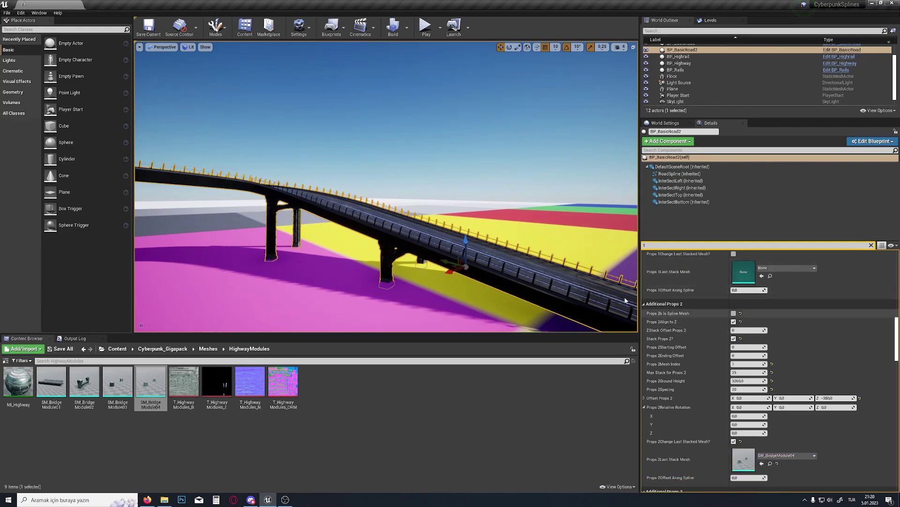
{"action": "right_click_drag", "start_coordinate": [605, 293], "coordinate": [418, 233]}
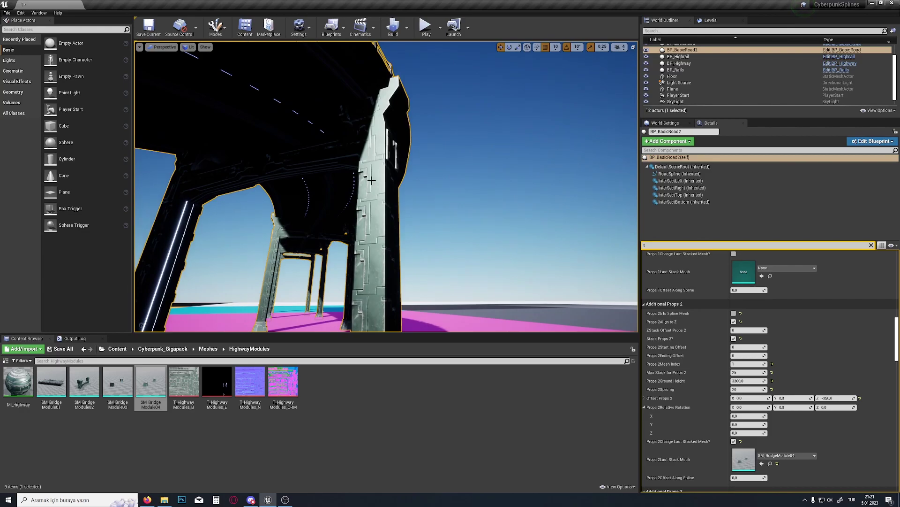
{"action": "right_click_drag", "start_coordinate": [371, 180], "coordinate": [379, 200]}
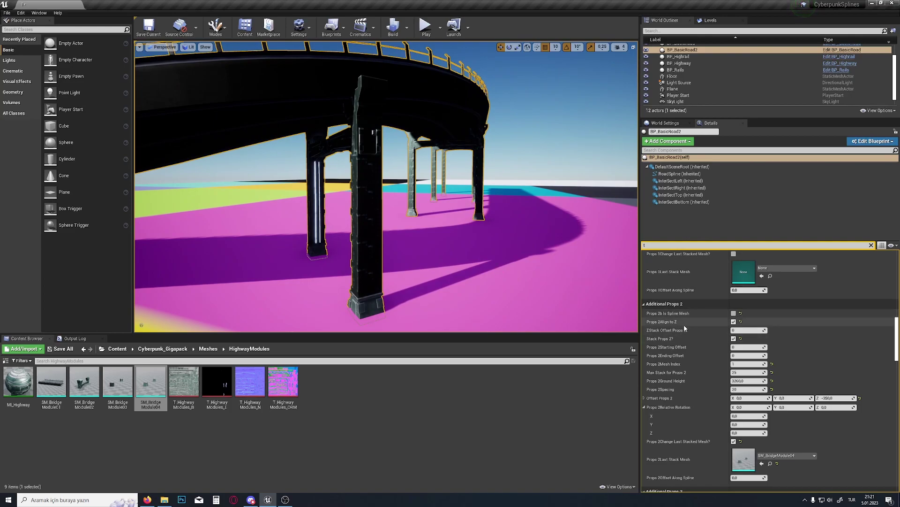
{"action": "right_click_drag", "start_coordinate": [464, 200], "coordinate": [353, 190]}
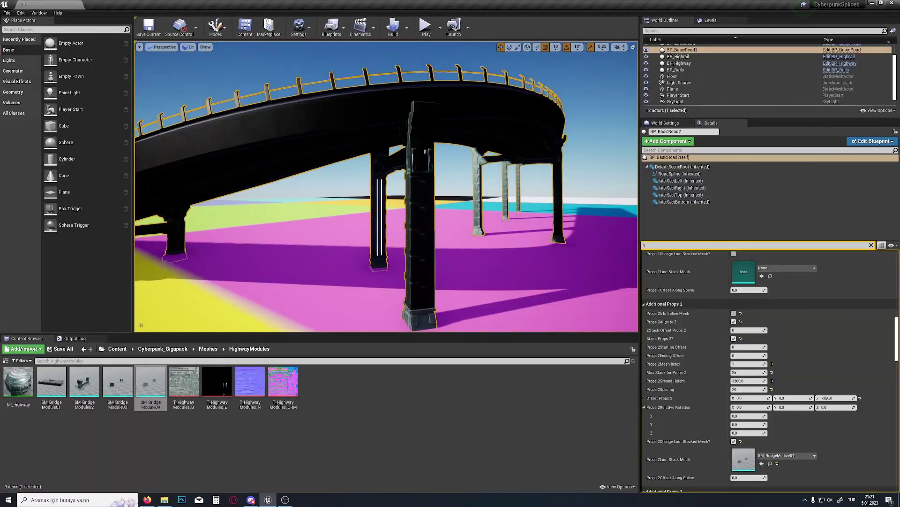
{"action": "mouse_move", "coordinate": [454, 262]}
{"action": "right_mouse_down"}
{"action": "mouse_move", "coordinate": [446, 264]}
{"action": "mouse_move", "coordinate": [474, 260]}
{"action": "mouse_move", "coordinate": [492, 277]}
{"action": "mouse_move", "coordinate": [472, 268]}
{"action": "right_mouse_up"}
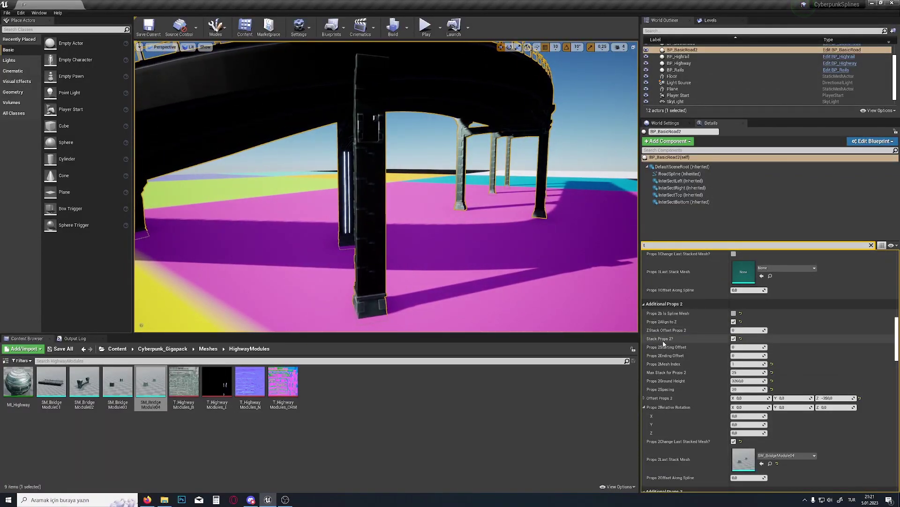
{"action": "right_click_drag", "start_coordinate": [389, 196], "coordinate": [380, 180]}
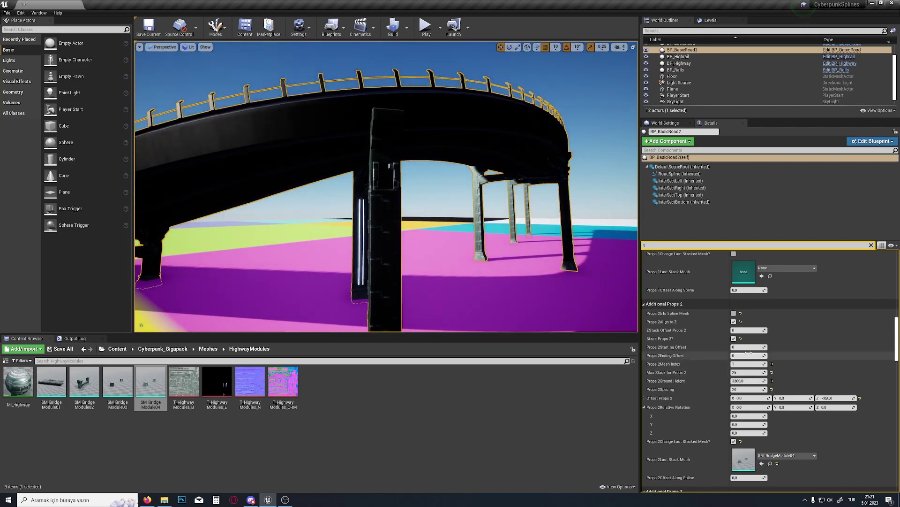
Review the Props 2 mesh index, maximum stack and ground height settings while viewing the whole row of pillars
{"action": "scroll", "coordinate": [671, 340], "scroll_direction": "down", "scroll_amount": 1}
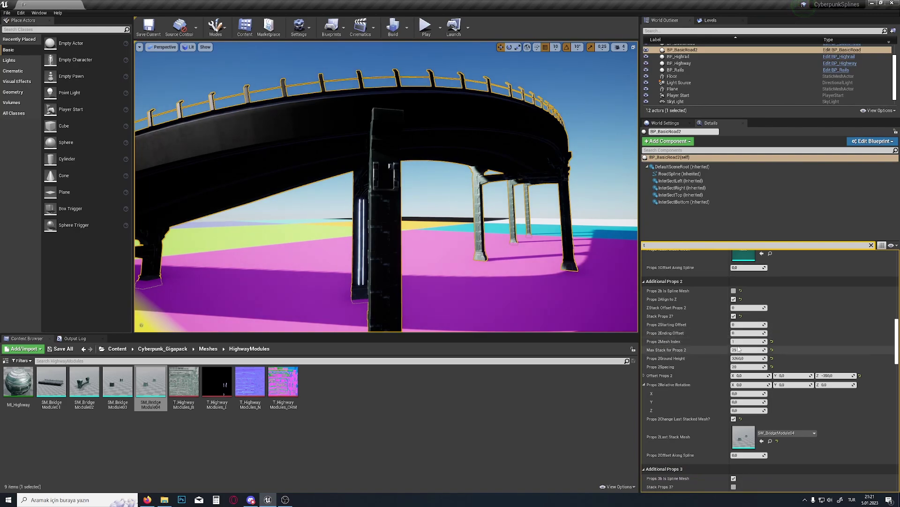
{"action": "scroll", "coordinate": [737, 341], "scroll_direction": "up", "scroll_amount": 10}
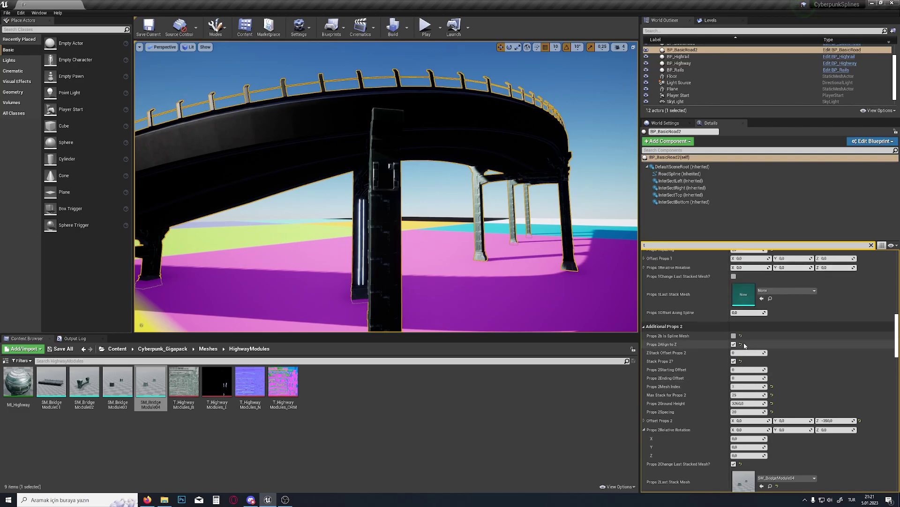
{"action": "scroll", "coordinate": [682, 374], "scroll_direction": "down", "scroll_amount": 10}
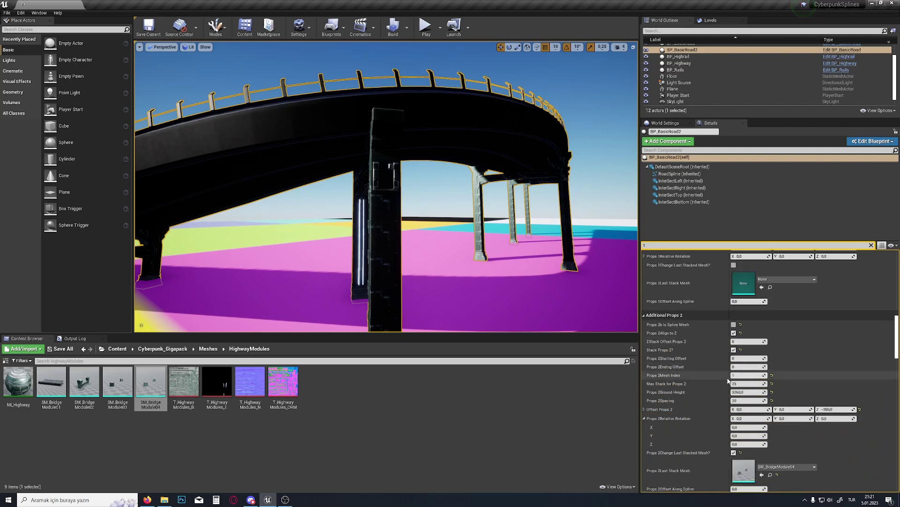
{"action": "right_click_drag", "start_coordinate": [475, 264], "coordinate": [518, 264]}
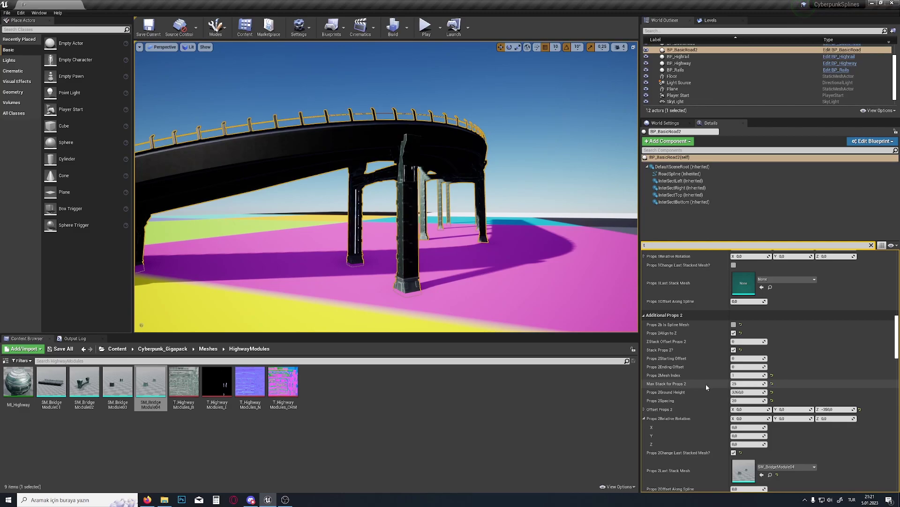
{"action": "right_click_drag", "start_coordinate": [427, 199], "coordinate": [428, 198]}
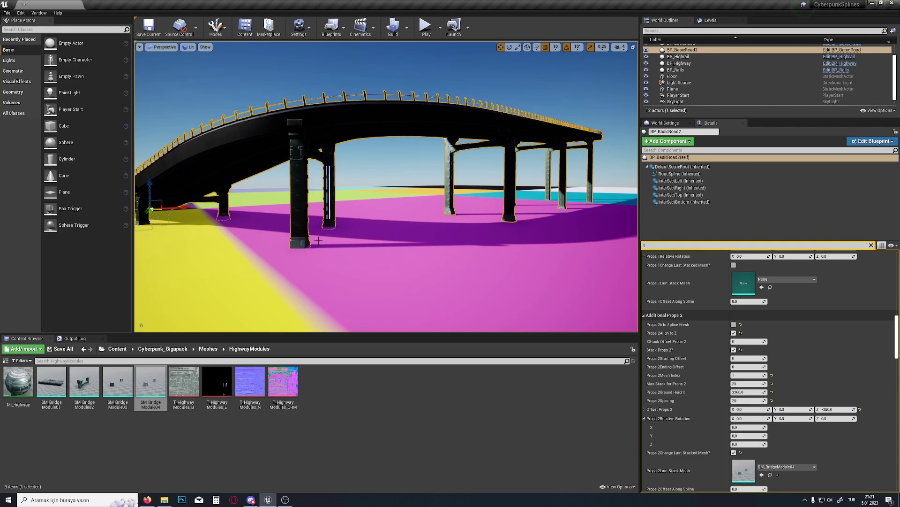
{"action": "mouse_move", "coordinate": [322, 276]}
{"action": "right_mouse_down"}
{"action": "mouse_move", "coordinate": [324, 300]}
{"action": "mouse_move", "coordinate": [310, 328]}
{"action": "mouse_move", "coordinate": [326, 277]}
{"action": "right_mouse_up"}
{"action": "right_click_drag", "start_coordinate": [530, 277], "coordinate": [546, 282]}
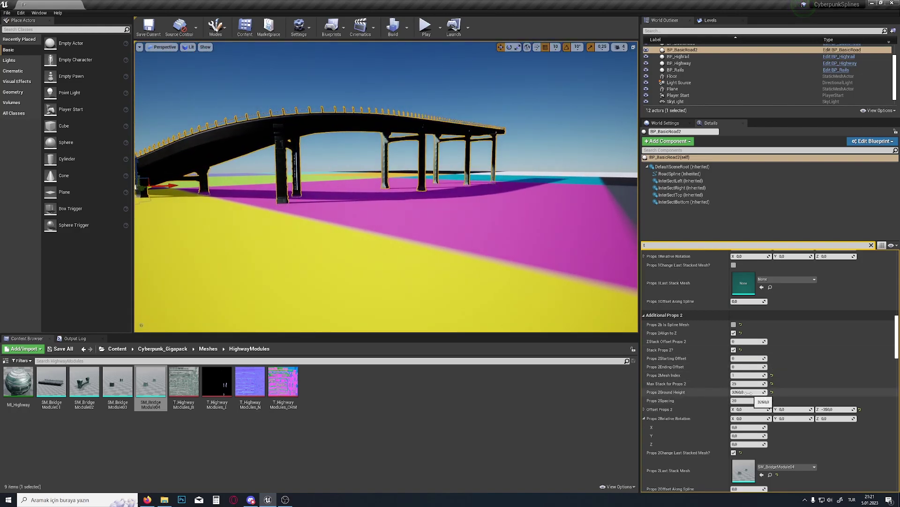
Select the ground plane and clear the details filter to check the plane's Z location
{"action": "mouse_move", "coordinate": [395, 229]}
{"action": "right_mouse_down"}
{"action": "mouse_move", "coordinate": [366, 230]}
{"action": "mouse_move", "coordinate": [386, 224]}
{"action": "right_mouse_up"}
{"action": "left_click", "coordinate": [394, 228]}
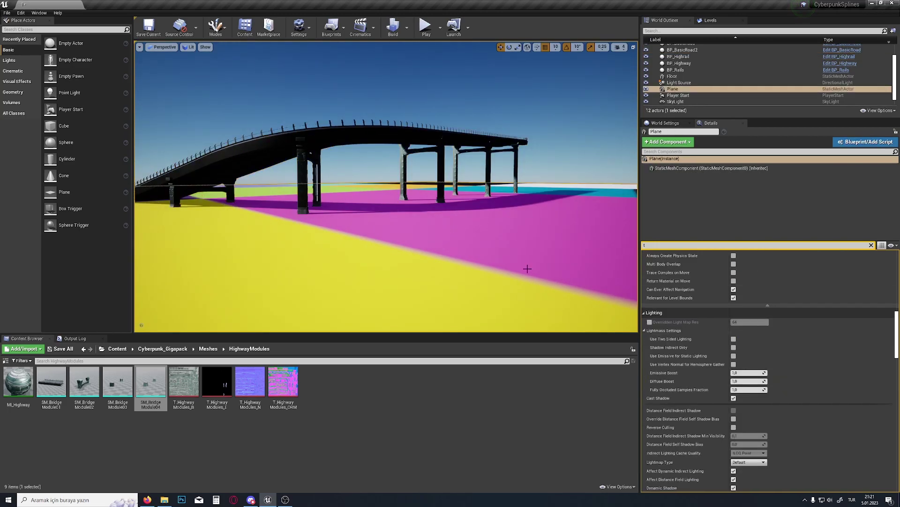
{"action": "scroll", "coordinate": [690, 266], "scroll_direction": "up", "scroll_amount": 3}
{"action": "left_click", "coordinate": [872, 245]}
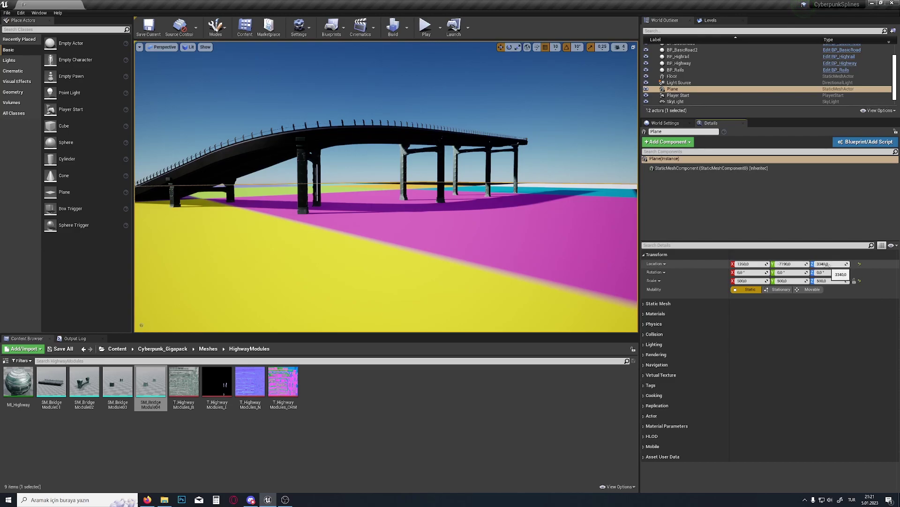
Reselect the bridge BP_BasicRoad2 and bring up its Additional Props 2 settings
{"action": "left_click", "coordinate": [375, 136]}
{"action": "right_click_drag", "start_coordinate": [375, 136], "coordinate": [359, 112]}
{"action": "key", "text": "w"}
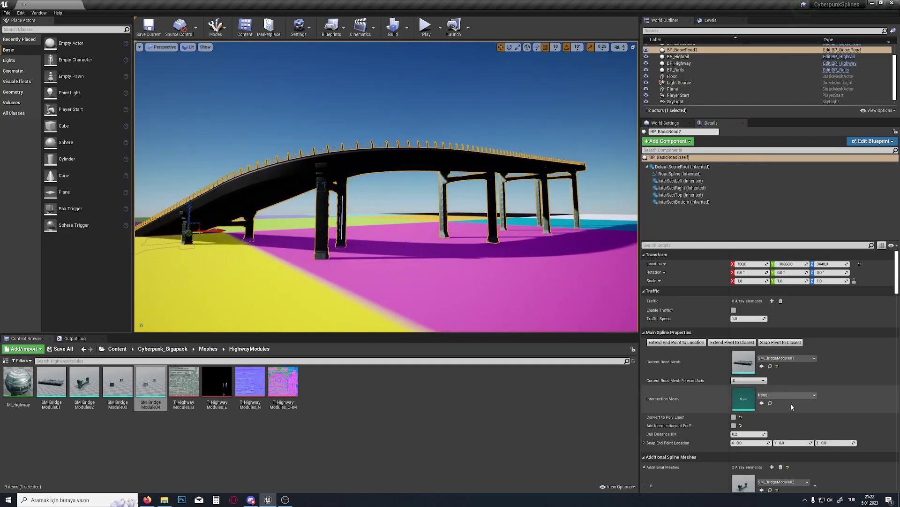
{"action": "scroll", "coordinate": [689, 375], "scroll_direction": "down", "scroll_amount": 8}
{"action": "scroll", "coordinate": [689, 375], "scroll_direction": "down", "scroll_amount": 5}
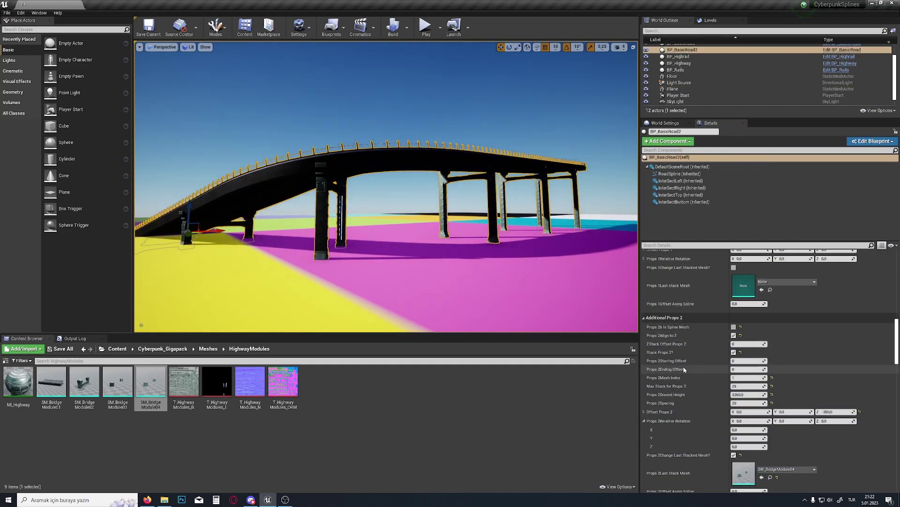
Set Max Stack for Props 2 to 1 and inspect the shortened pillars along the bridge
{"action": "key", "text": "w"}
{"action": "mouse_move", "coordinate": [506, 243]}
{"action": "right_mouse_down"}
{"action": "mouse_move", "coordinate": [479, 244]}
{"action": "mouse_move", "coordinate": [511, 251]}
{"action": "right_mouse_up"}
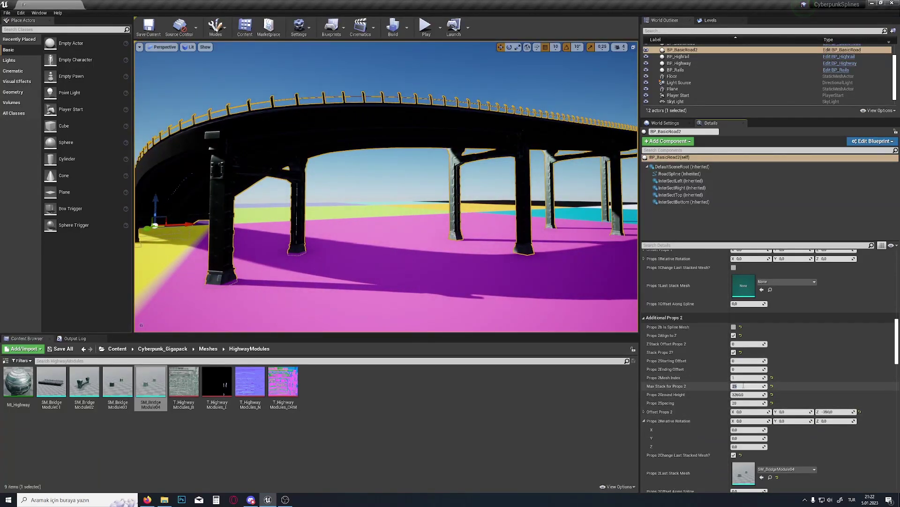
{"action": "key", "text": "Return"}
{"action": "right_click_drag", "start_coordinate": [319, 281], "coordinate": [349, 293]}
{"action": "key", "text": "w"}
{"action": "key", "text": "d"}
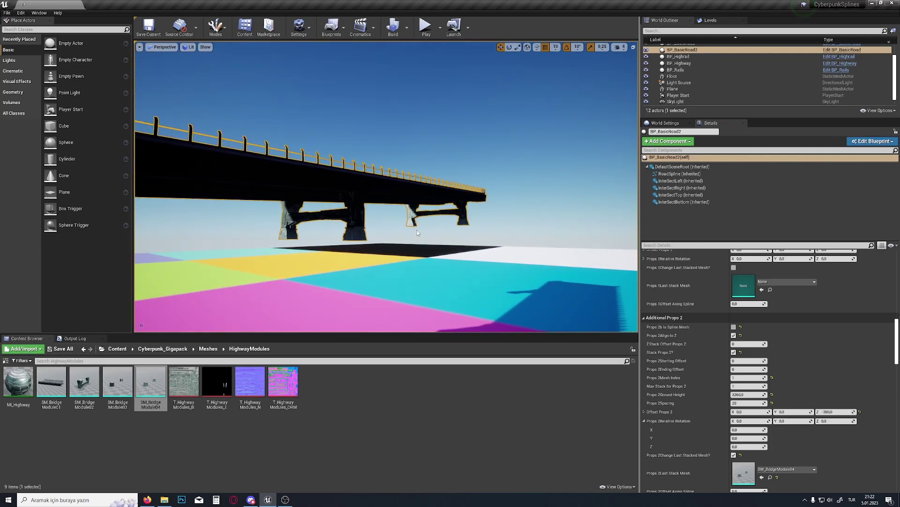
{"action": "key", "text": "s"}
{"action": "right_click_drag", "start_coordinate": [514, 278], "coordinate": [473, 277]}
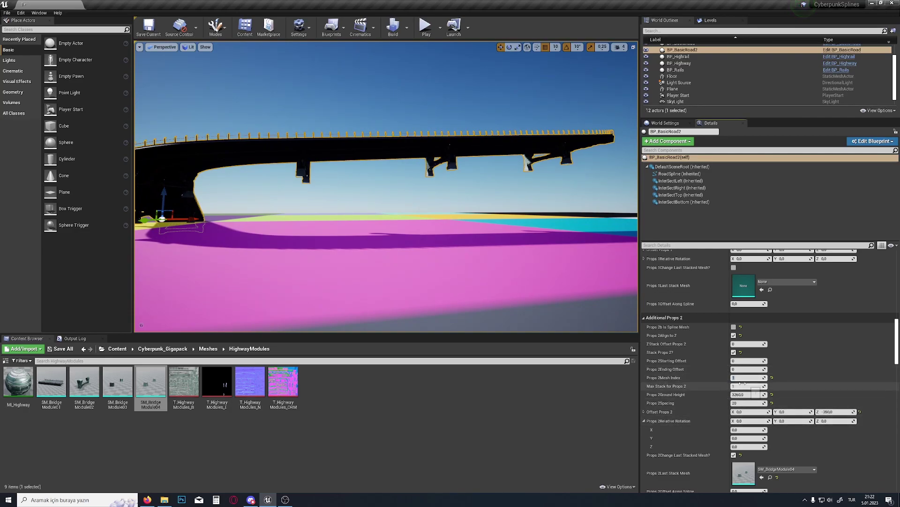
Set Max Stack for Props 2 to 20 and view the full-height pillars from the side
{"action": "key", "text": "Return"}
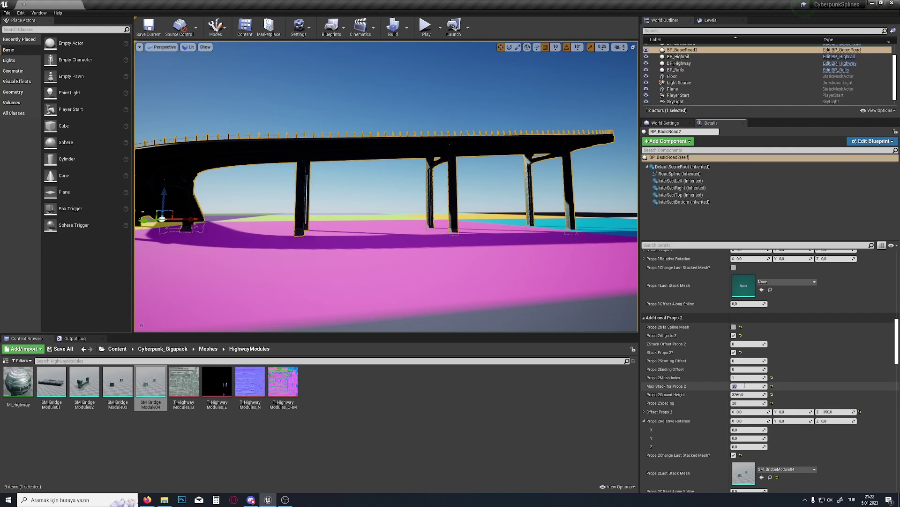
{"action": "key", "text": "a"}
{"action": "right_click_drag", "start_coordinate": [469, 225], "coordinate": [429, 238]}
{"action": "key", "text": "e"}
{"action": "key", "text": "d"}
{"action": "key", "text": "q"}
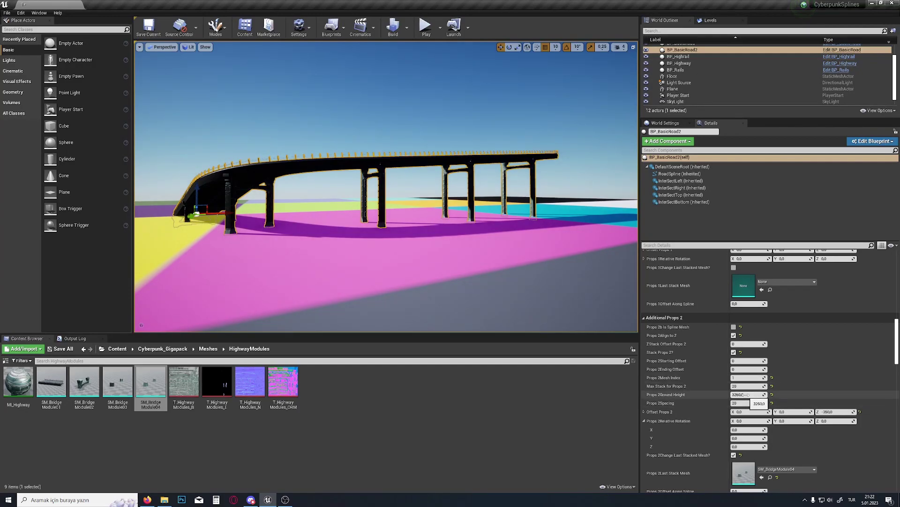
Compare the Props 2 Ground Height with the ground plane's Z location by viewing the pillars and selecting the plane
{"action": "middle_click_drag", "start_coordinate": [418, 168], "coordinate": [417, 277]}
{"action": "middle_click_drag", "start_coordinate": [409, 60], "coordinate": [408, 120]}
{"action": "key", "text": "e"}
{"action": "right_click_drag", "start_coordinate": [416, 228], "coordinate": [417, 185]}
{"action": "mouse_move", "coordinate": [442, 235]}
{"action": "right_mouse_down"}
{"action": "mouse_move", "coordinate": [445, 270]}
{"action": "mouse_move", "coordinate": [442, 250]}
{"action": "right_mouse_up"}
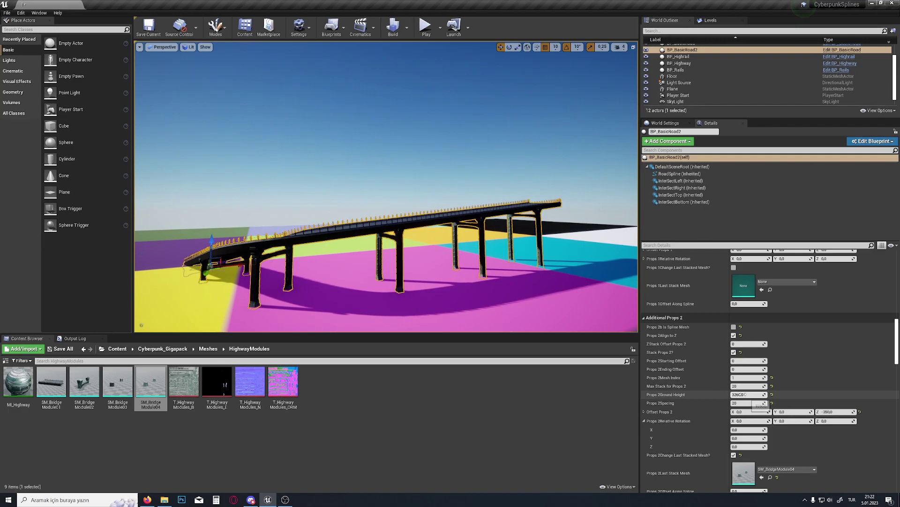
{"action": "right_click_drag", "start_coordinate": [449, 209], "coordinate": [403, 180]}
{"action": "left_click", "coordinate": [456, 204]}
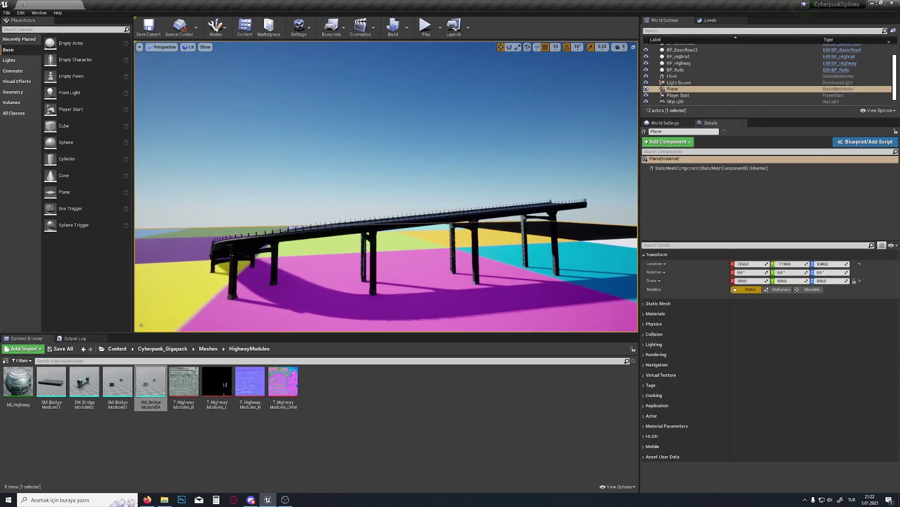
{"action": "key", "text": "d"}
Reselect the bridge and review its Props 2 ground height and last stacked mesh settings
{"action": "middle_click_drag", "start_coordinate": [471, 275], "coordinate": [554, 238]}
{"action": "middle_click_drag", "start_coordinate": [471, 249], "coordinate": [425, 202]}
{"action": "left_click", "coordinate": [472, 249]}
{"action": "middle_click_drag", "start_coordinate": [471, 248], "coordinate": [452, 286]}
{"action": "scroll", "coordinate": [849, 418], "scroll_direction": "down", "scroll_amount": 15}
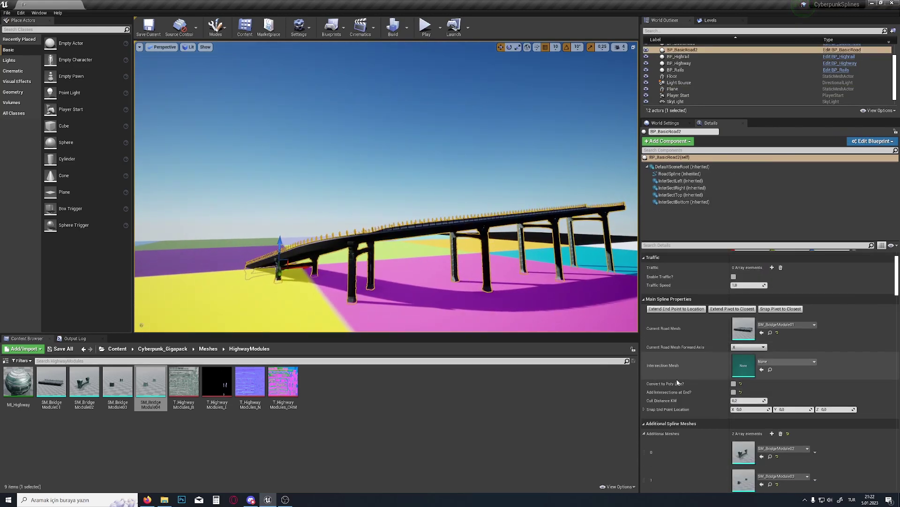
{"action": "scroll", "coordinate": [676, 378], "scroll_direction": "down", "scroll_amount": 5}
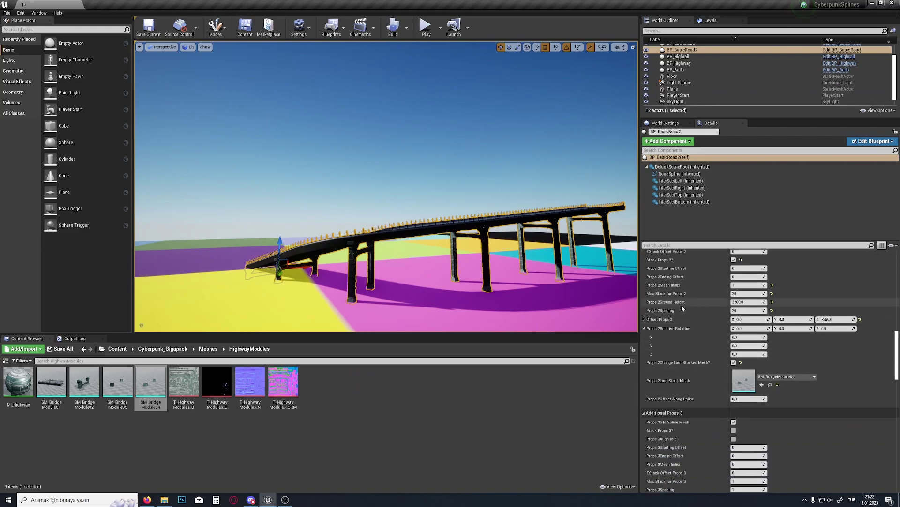
Disable and re-enable Props 2 Change Last Stacked Mesh while viewing a pillar's base up close
{"action": "right_click_drag", "start_coordinate": [553, 276], "coordinate": [581, 295]}
{"action": "key", "text": "Up"}
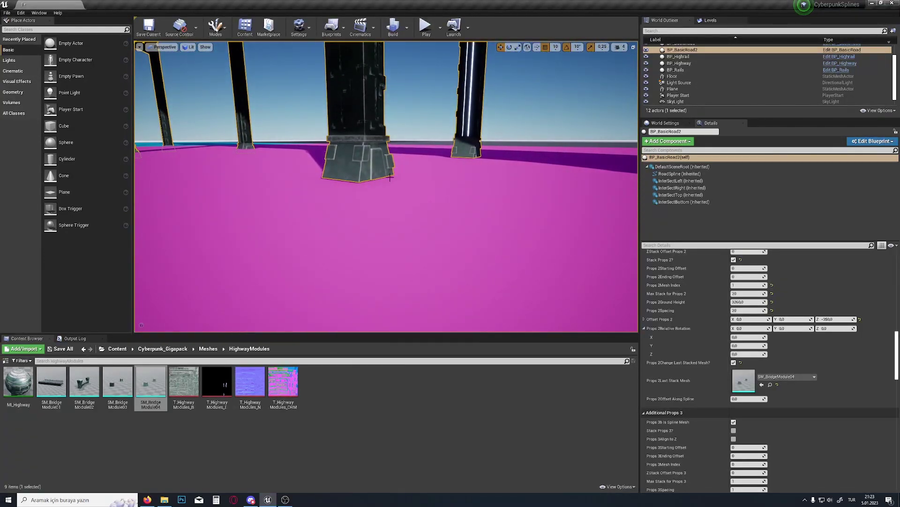
{"action": "left_click", "coordinate": [733, 362]}
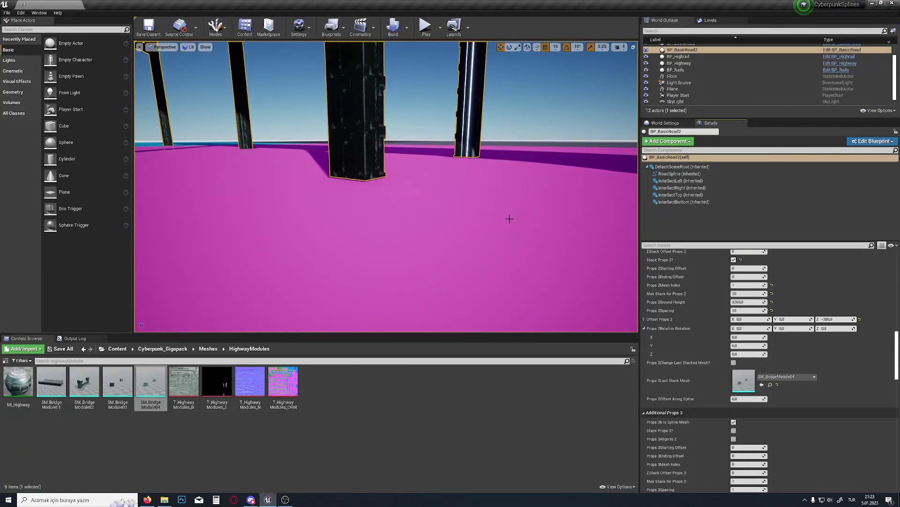
{"action": "left_click", "coordinate": [734, 363]}
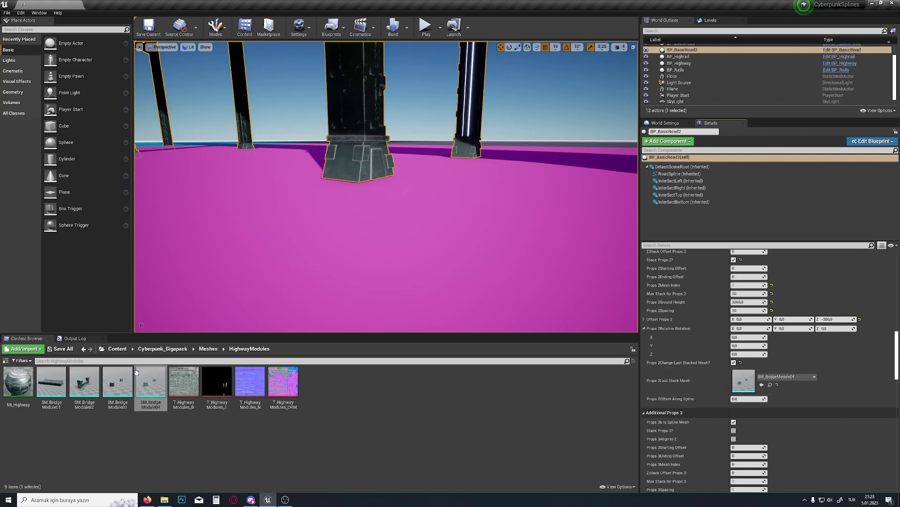
Open the SM_BridgeModule04 mesh, inspect the pillar base model, and return to the level
{"action": "double_click", "coordinate": [150, 382]}
{"action": "mouse_move", "coordinate": [183, 263]}
{"action": "right_mouse_down"}
{"action": "mouse_move", "coordinate": [234, 318]}
{"action": "mouse_move", "coordinate": [187, 258]}
{"action": "right_mouse_up"}
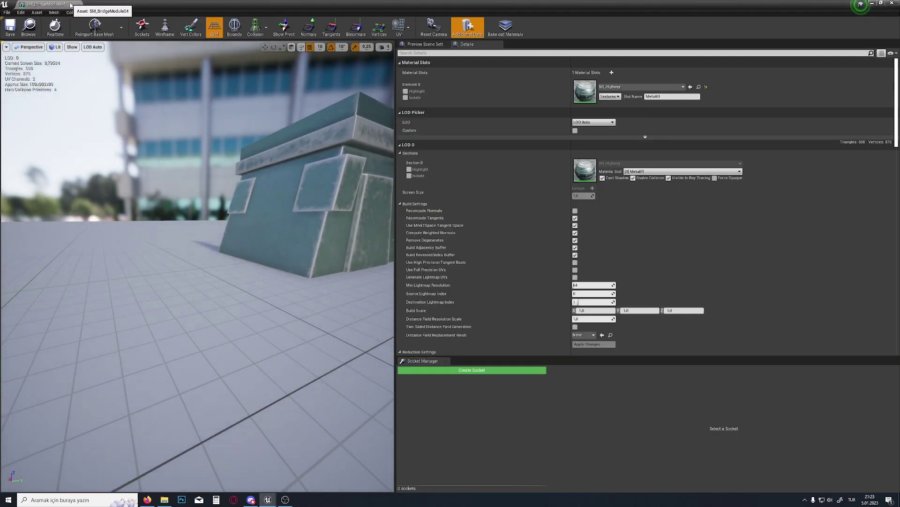
{"action": "left_click", "coordinate": [78, 5]}
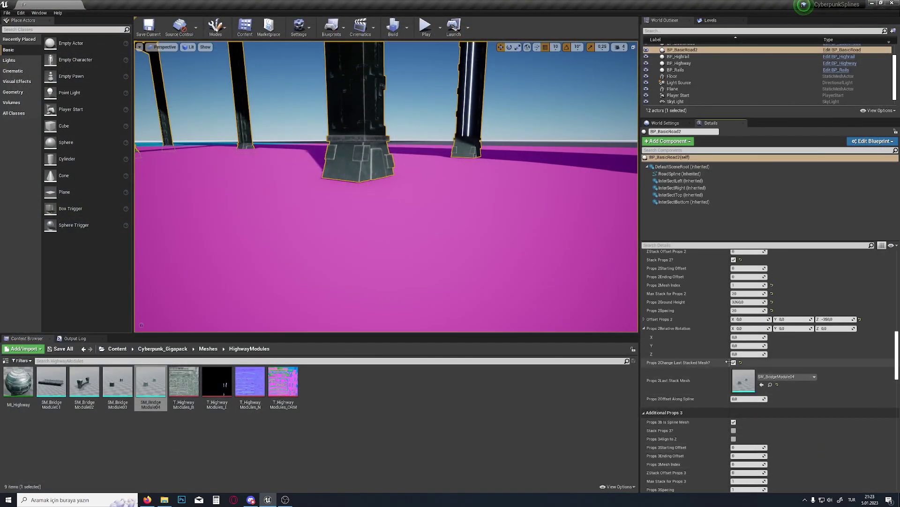
Review the Additional Props 3, 4 and 5 settings and look over the far, raised end of the bridge
{"action": "right_click_drag", "start_coordinate": [330, 174], "coordinate": [330, 149]}
{"action": "scroll", "coordinate": [693, 339], "scroll_direction": "down", "scroll_amount": 15}
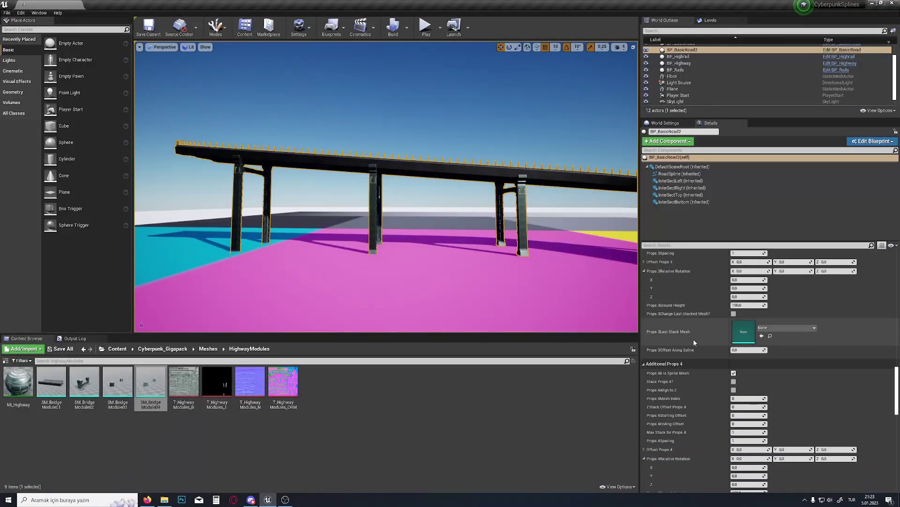
{"action": "scroll", "coordinate": [693, 341], "scroll_direction": "down", "scroll_amount": 8}
{"action": "scroll", "coordinate": [693, 341], "scroll_direction": "up", "scroll_amount": 4}
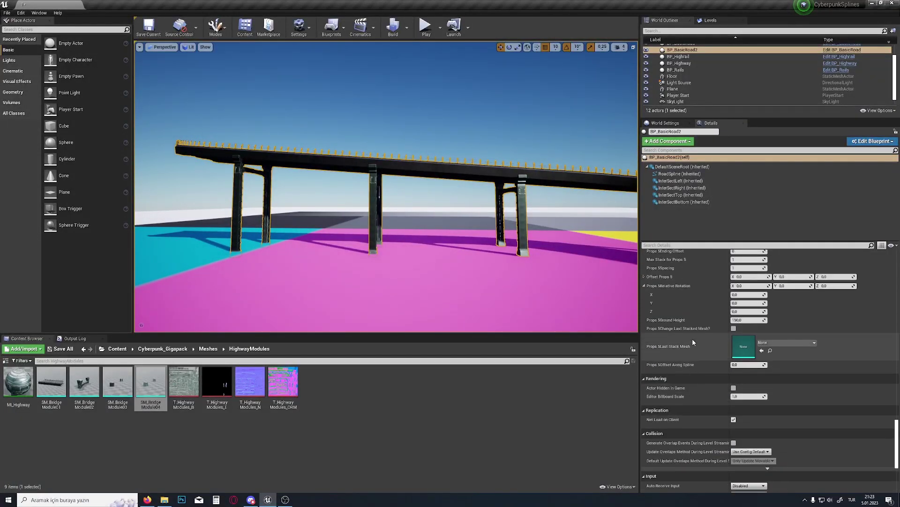
{"action": "right_click_drag", "start_coordinate": [451, 206], "coordinate": [329, 204]}
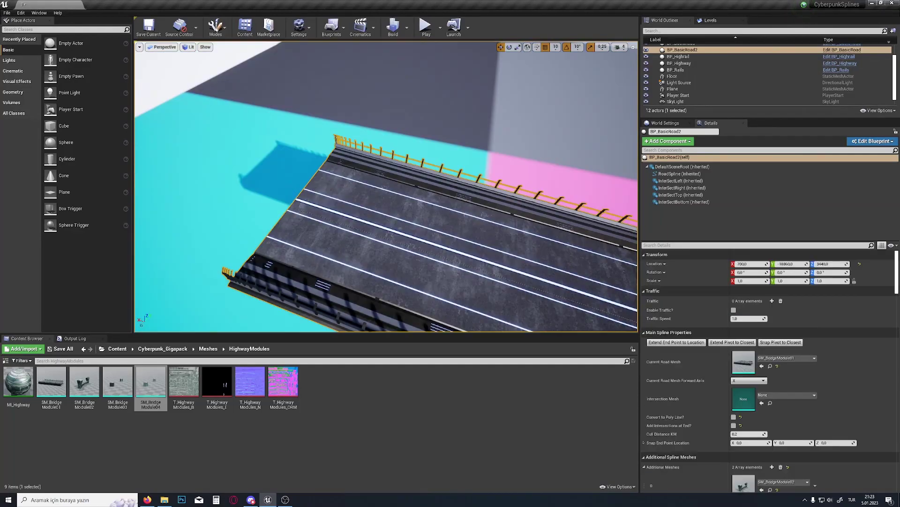
{"action": "right_click_drag", "start_coordinate": [413, 202], "coordinate": [368, 197]}
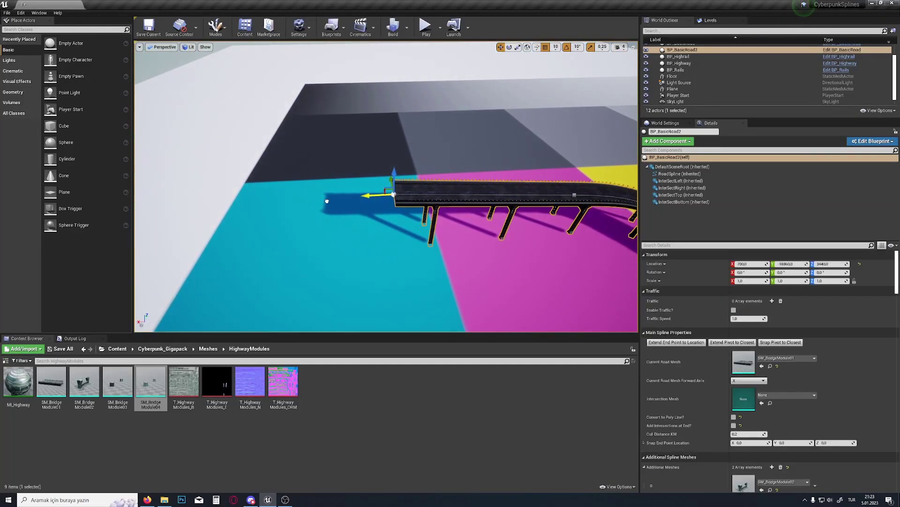
Select the RoadSpline component and reposition the spline point at the bridge's far, raised end
{"action": "right_click_drag", "start_coordinate": [370, 223], "coordinate": [376, 146]}
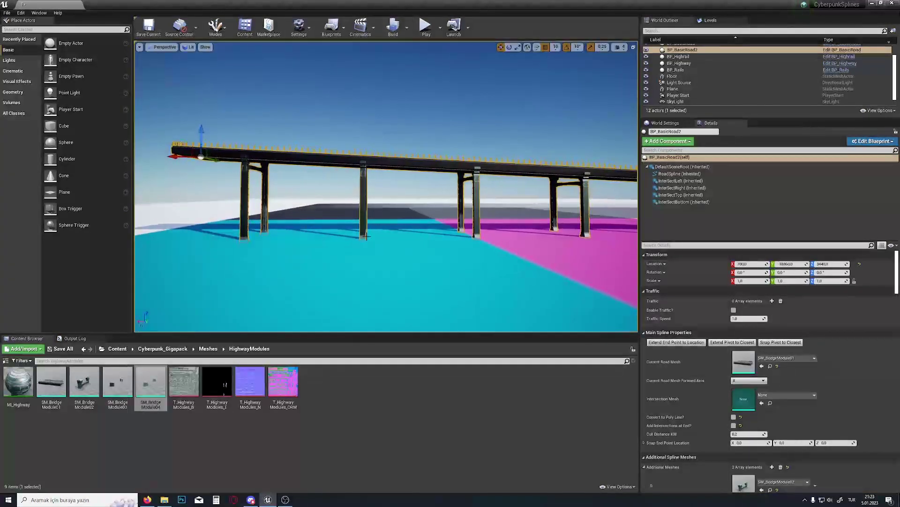
{"action": "right_click_drag", "start_coordinate": [367, 237], "coordinate": [329, 247]}
{"action": "right_click_drag", "start_coordinate": [379, 260], "coordinate": [315, 291]}
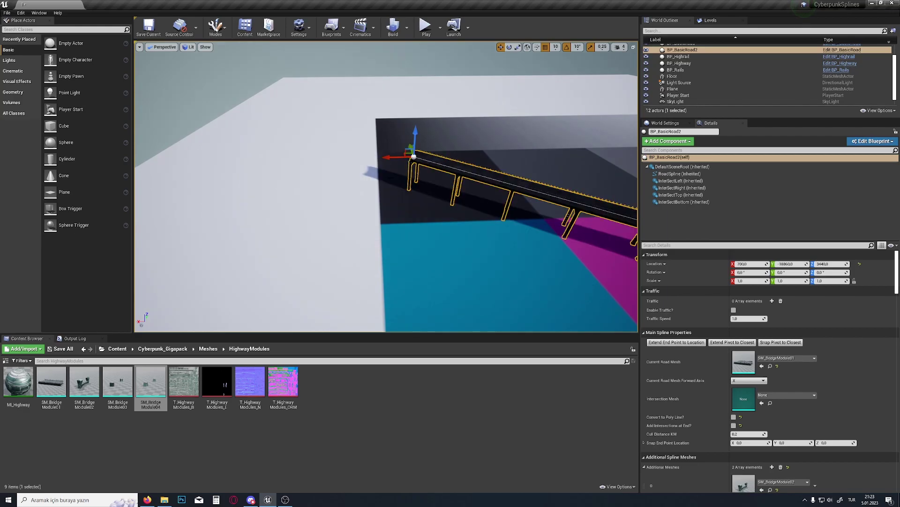
{"action": "right_click_drag", "start_coordinate": [314, 291], "coordinate": [295, 286]}
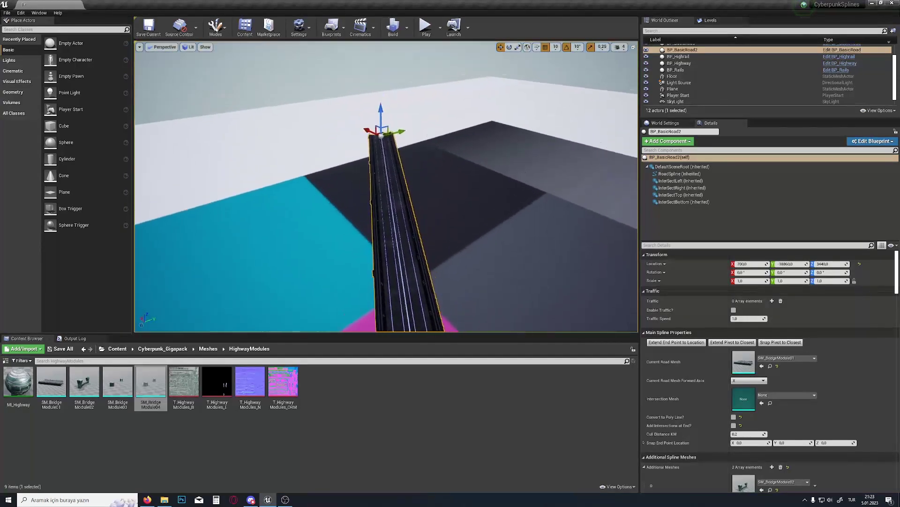
{"action": "right_click_drag", "start_coordinate": [426, 207], "coordinate": [364, 198]}
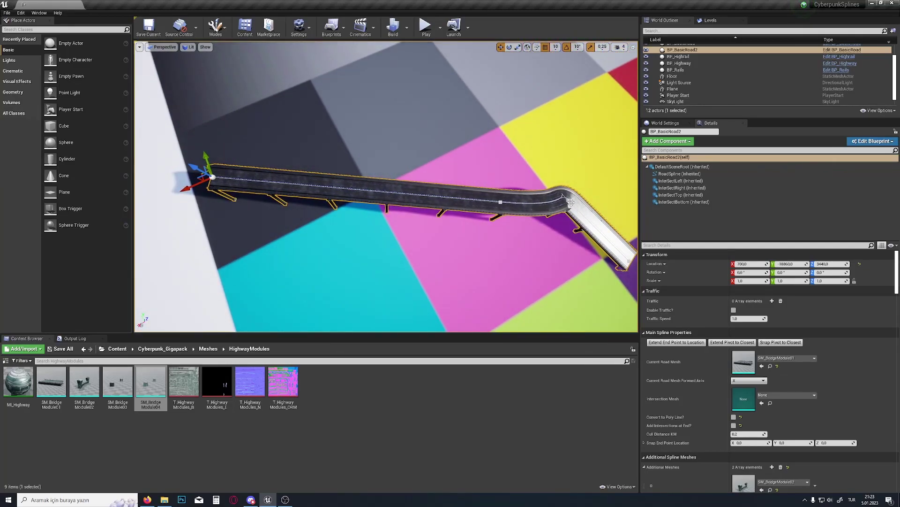
{"action": "right_click_drag", "start_coordinate": [498, 198], "coordinate": [427, 216]}
{"action": "left_click", "coordinate": [671, 175]}
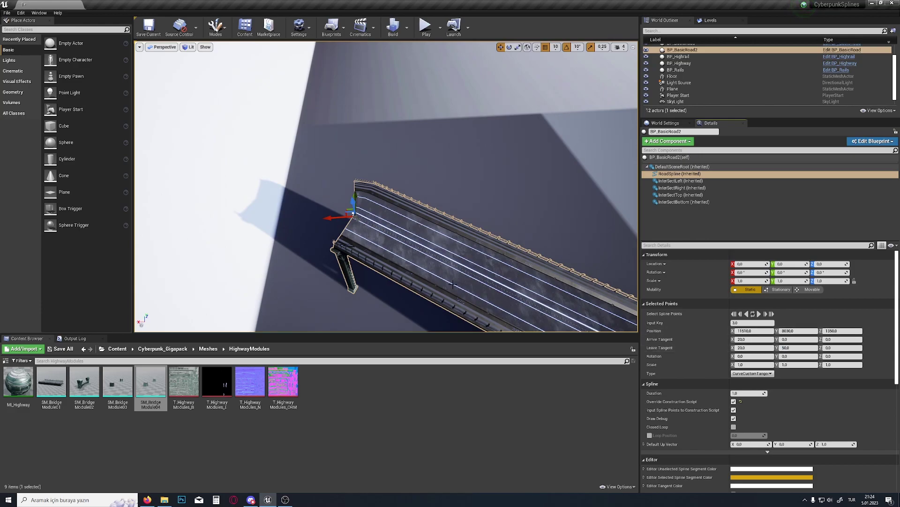
{"action": "right_click_drag", "start_coordinate": [453, 283], "coordinate": [347, 174]}
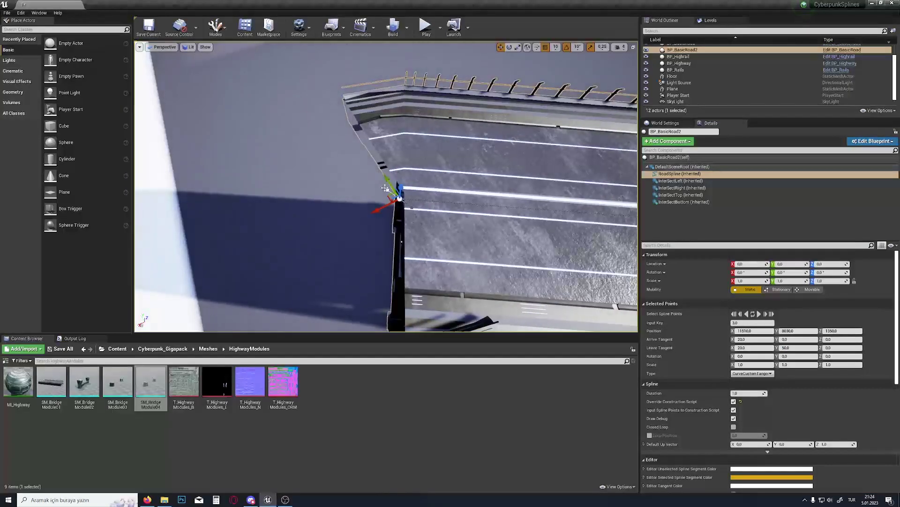
{"action": "left_click_drag", "start_coordinate": [377, 191], "coordinate": [266, 184]}
Move the spline point before the far end to about X 3380, Y 6350, Z 960 to reshape the bridge's bend
{"action": "right_click_drag", "start_coordinate": [332, 169], "coordinate": [407, 203]}
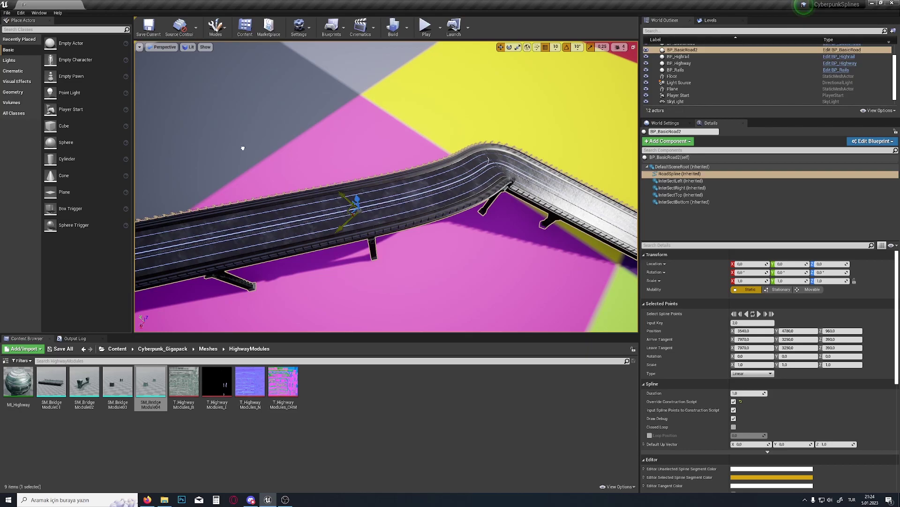
{"action": "left_click_drag", "start_coordinate": [243, 148], "coordinate": [230, 132]}
{"action": "mouse_move", "coordinate": [229, 133]}
{"action": "right_mouse_down"}
{"action": "mouse_move", "coordinate": [188, 112]}
{"action": "mouse_move", "coordinate": [223, 138]}
{"action": "right_mouse_up"}
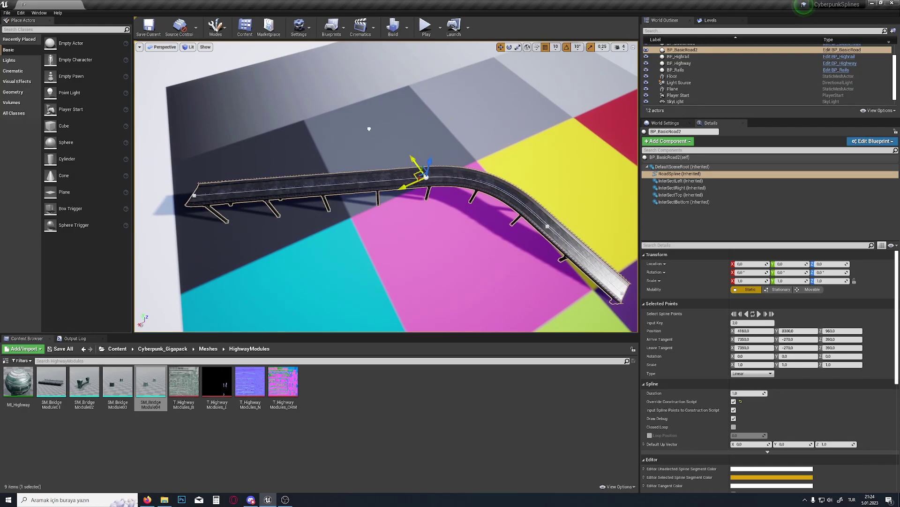
{"action": "left_click_drag", "start_coordinate": [369, 128], "coordinate": [366, 127]}
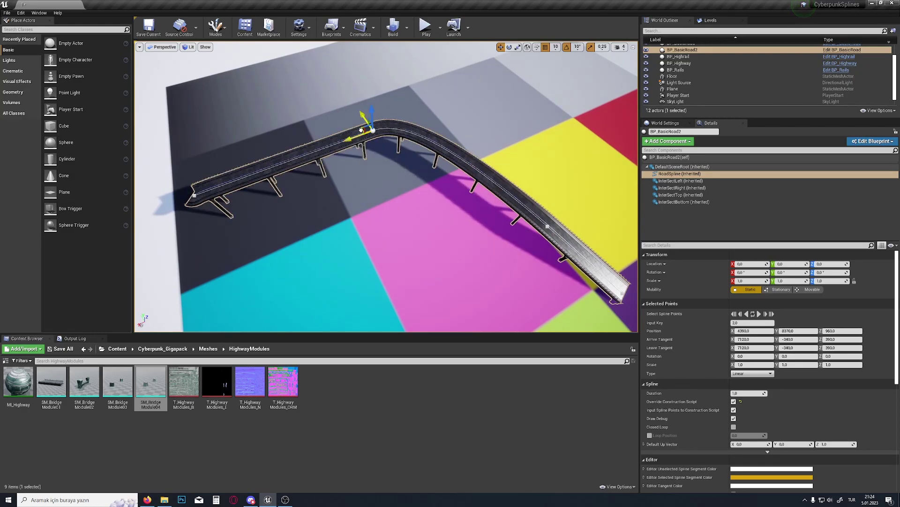
{"action": "left_click_drag", "start_coordinate": [402, 151], "coordinate": [446, 180]}
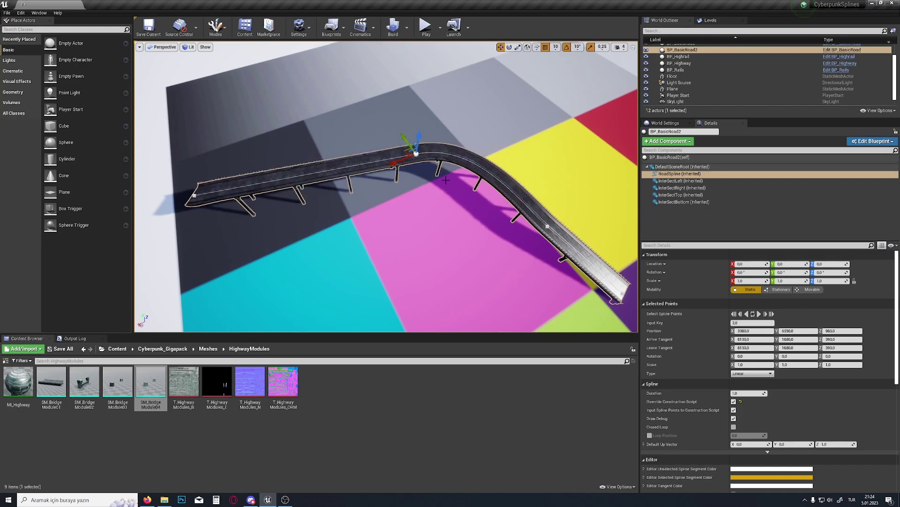
{"action": "key", "text": "Escape"}
Reselect the whole bridge and examine its deck and pillars along the reshaped stretch
{"action": "right_click_drag", "start_coordinate": [406, 192], "coordinate": [436, 183]}
{"action": "right_click_drag", "start_coordinate": [545, 243], "coordinate": [422, 249]}
{"action": "left_click", "coordinate": [391, 216]}
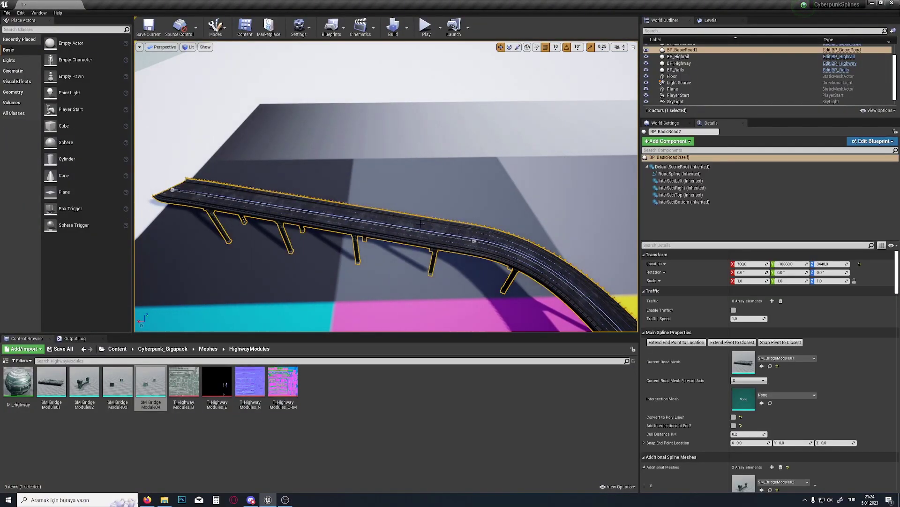
{"action": "key", "text": "f"}
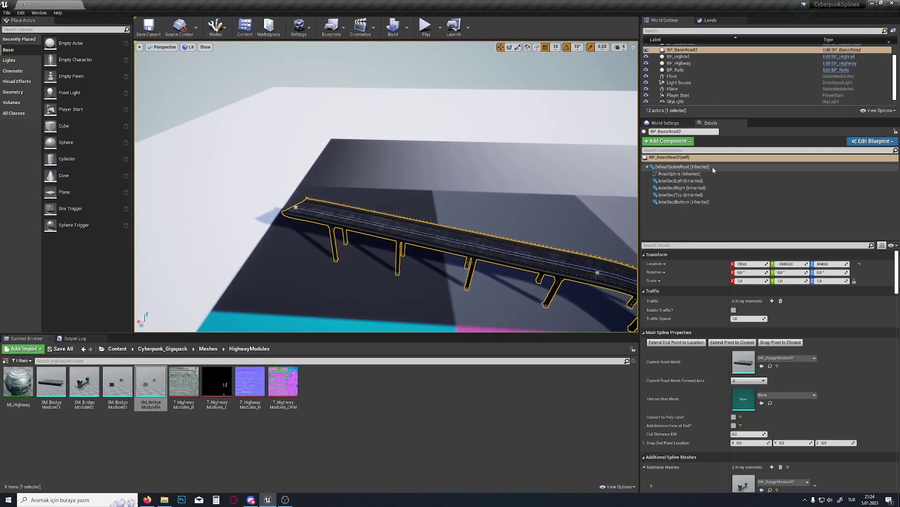
{"action": "right_click_drag", "start_coordinate": [422, 197], "coordinate": [178, 164]}
{"action": "key", "text": "w"}
{"action": "key", "text": "s"}
{"action": "key", "text": "Escape"}
{"action": "right_click_drag", "start_coordinate": [385, 187], "coordinate": [282, 230]}
{"action": "key", "text": "e"}
{"action": "right_click_drag", "start_coordinate": [474, 183], "coordinate": [459, 186]}
{"action": "left_click", "coordinate": [355, 177]}
{"action": "key", "text": "w"}
{"action": "right_click_drag", "start_coordinate": [355, 178], "coordinate": [300, 155]}
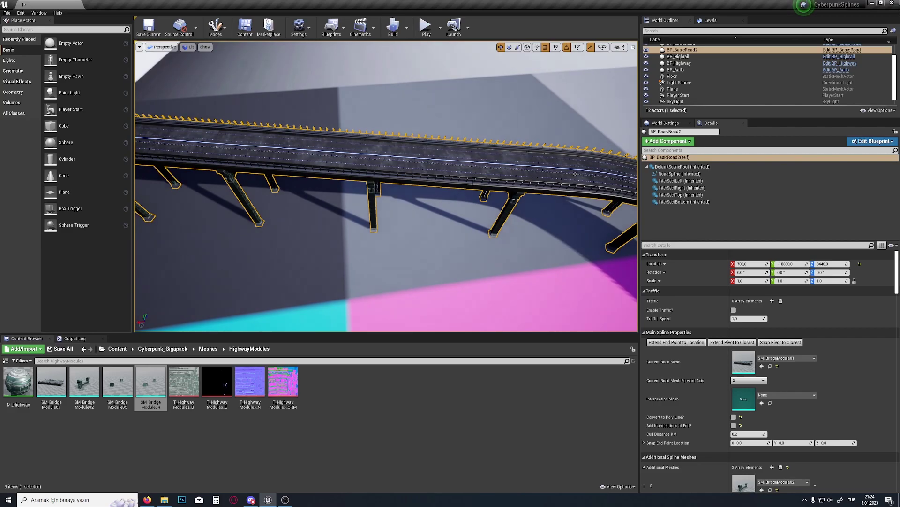
Set the bridge's Current Road Mesh to PlaneMesh
{"action": "left_click", "coordinate": [786, 361]}
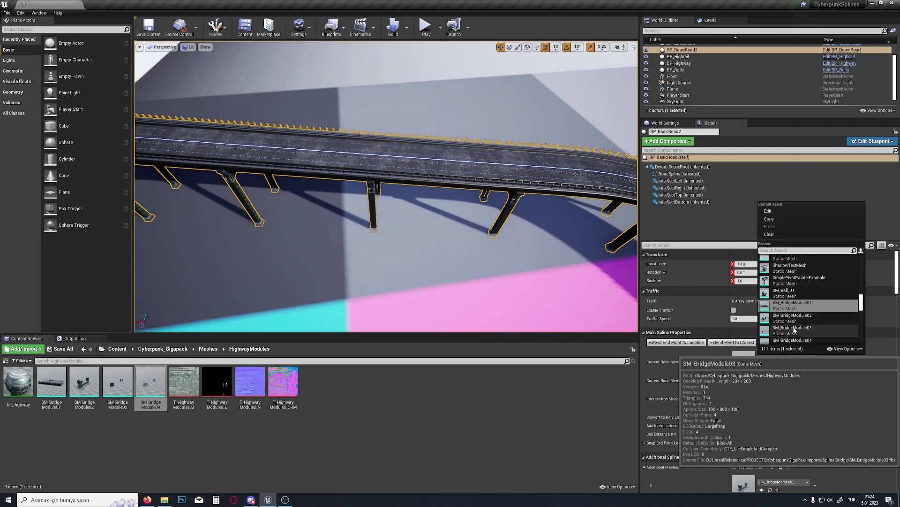
{"action": "type", "text": "plane"}
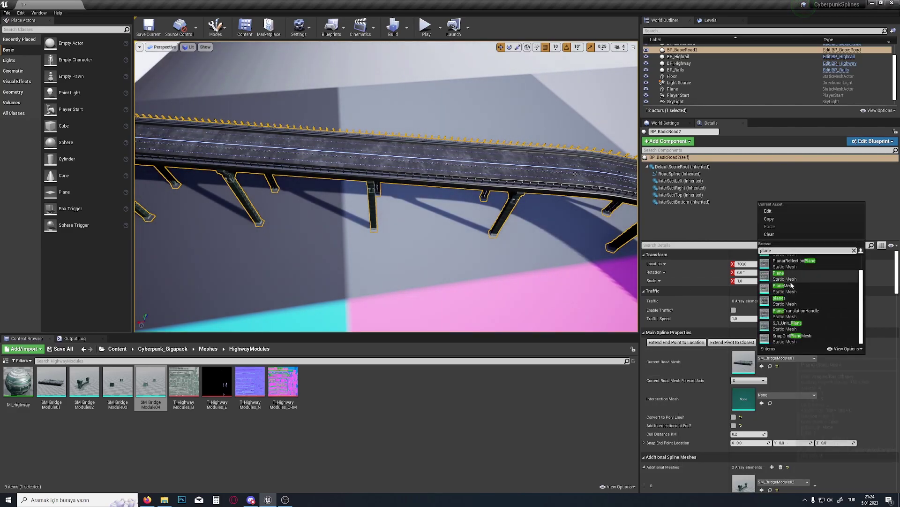
{"action": "left_click", "coordinate": [792, 287]}
Extend the spline past the bridge's far end with a new point and curve it over the pale floor
{"action": "right_click_drag", "start_coordinate": [469, 211], "coordinate": [434, 211]}
{"action": "left_click", "coordinate": [369, 201]}
{"action": "right_click_drag", "start_coordinate": [370, 202], "coordinate": [342, 183]}
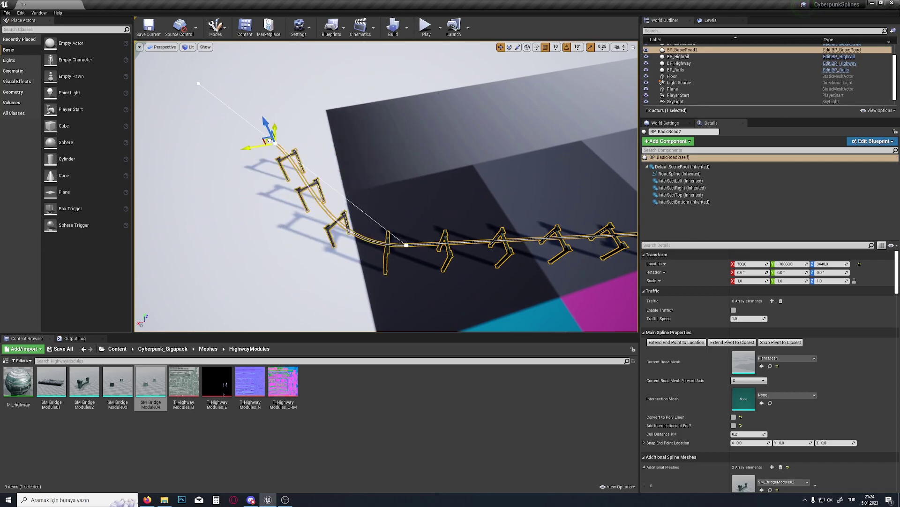
{"action": "left_click_drag", "start_coordinate": [269, 141], "coordinate": [371, 245]}
{"action": "left_click_drag", "start_coordinate": [370, 128], "coordinate": [280, 141]}
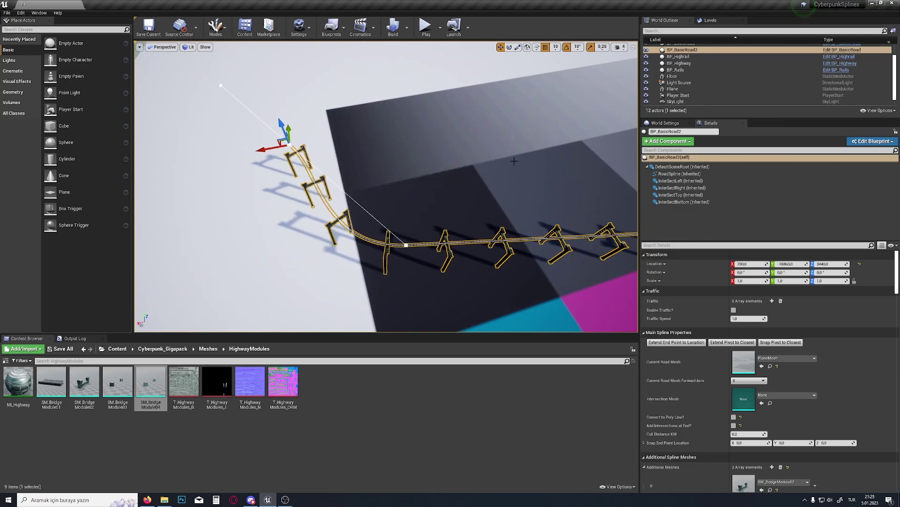
{"action": "right_click_drag", "start_coordinate": [489, 164], "coordinate": [283, 132]}
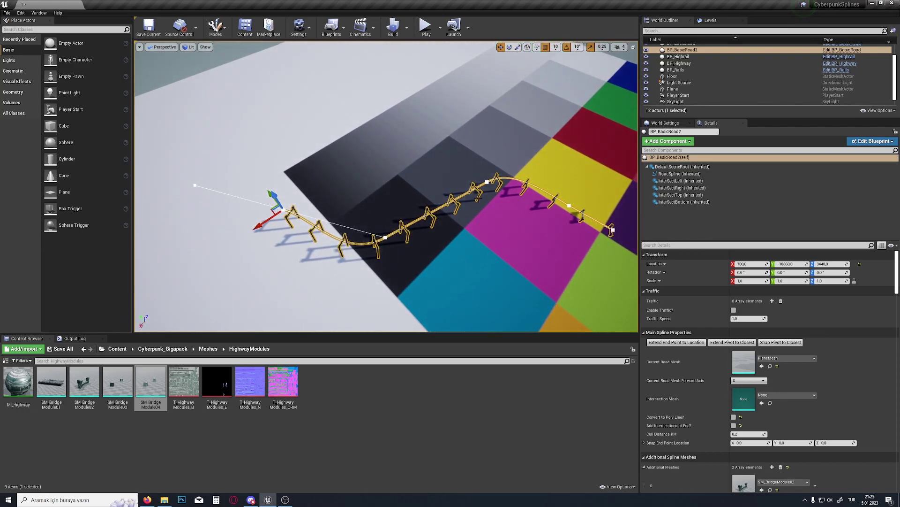
Assign SM_BridgeModule01 as the bridge's Current Road Mesh
{"action": "left_click", "coordinate": [772, 361]}
{"action": "left_click_drag", "start_coordinate": [55, 381], "coordinate": [735, 363]}
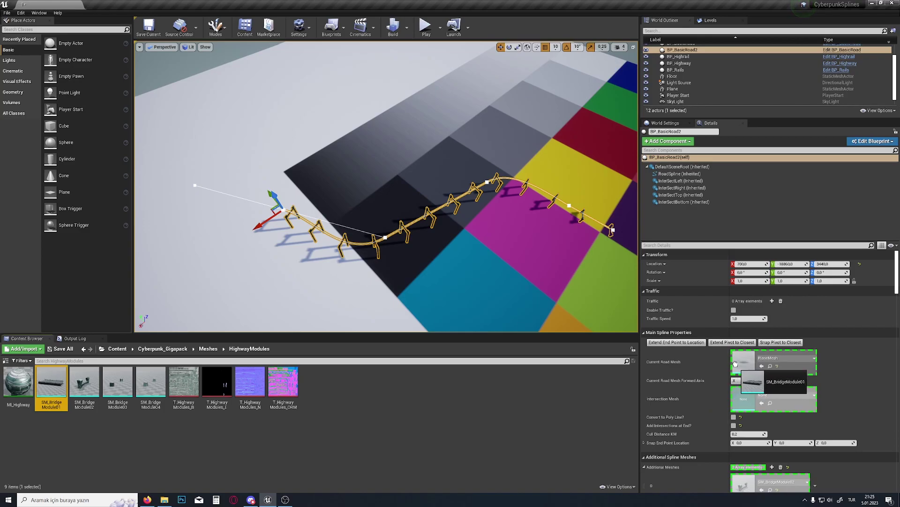